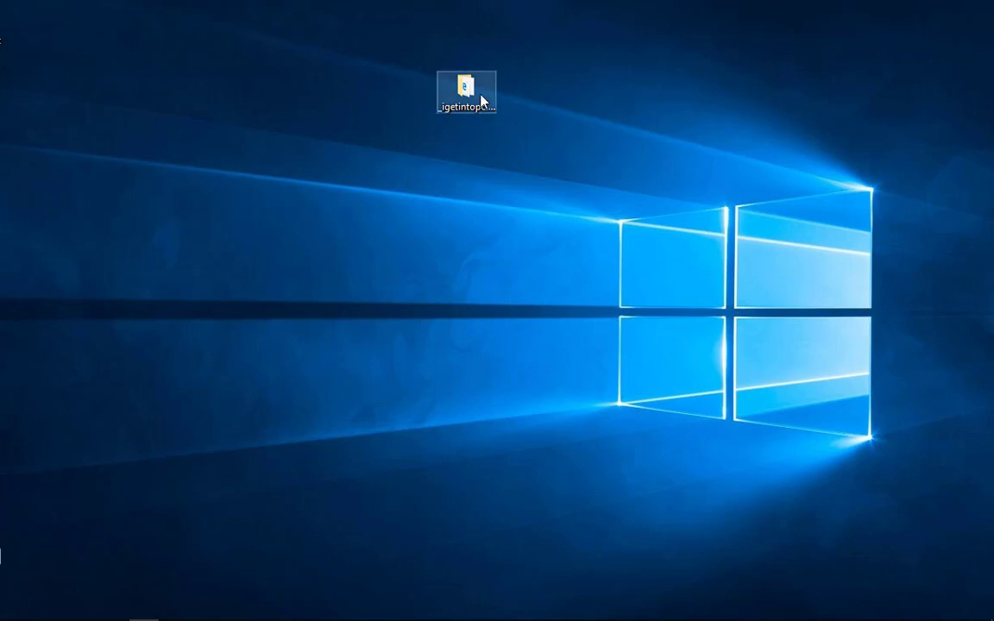
Open the _igetintopc.com_IObit_Malware_Fighter_Pro_6 folder from the desktop and bring its window fully into view.
drag(481, 101, 360, 101)
click(365, 182)
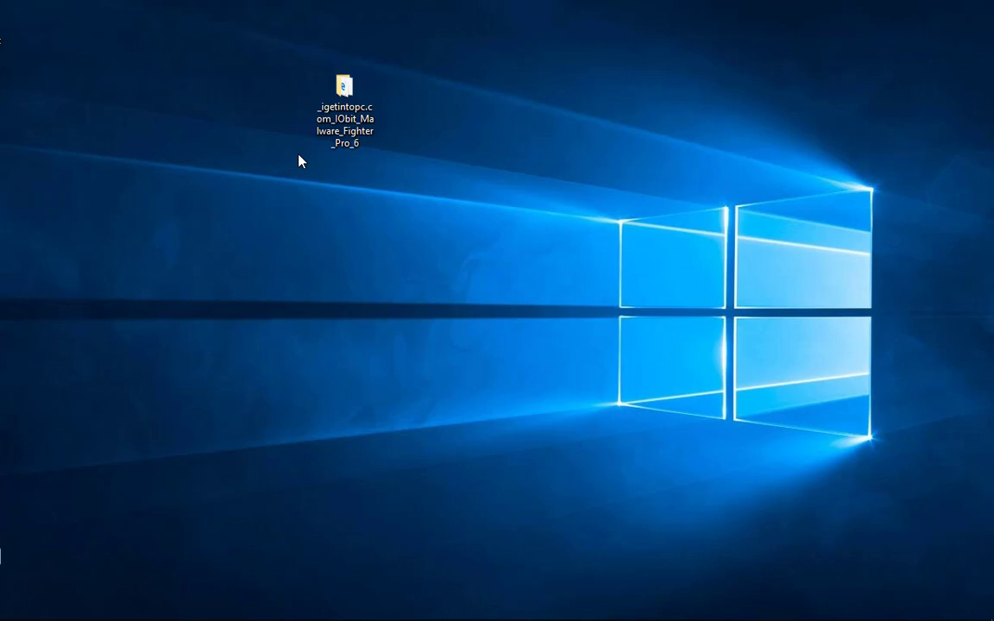
click(335, 123)
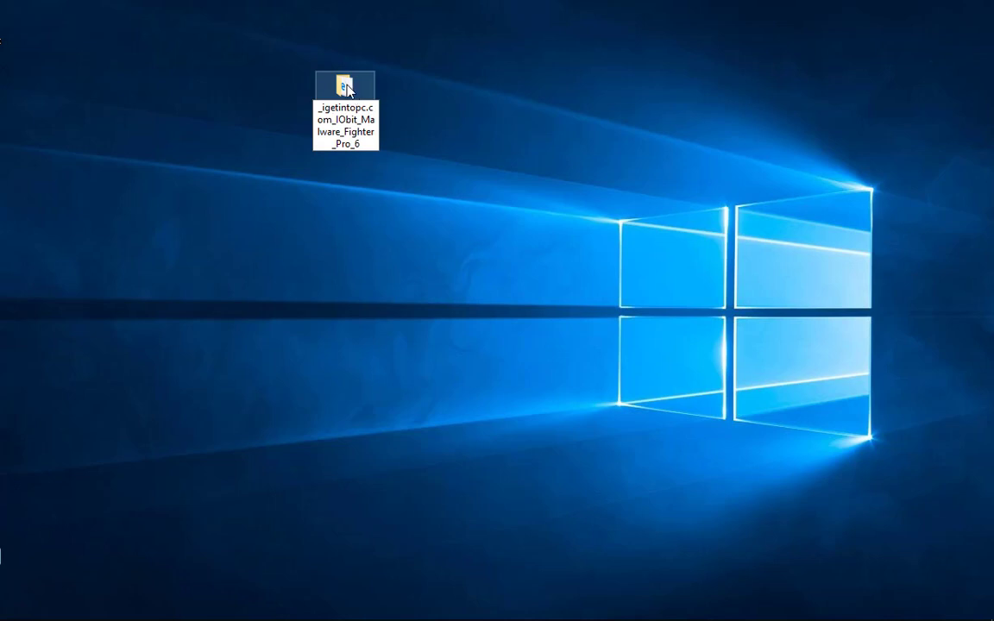
double_click(346, 85)
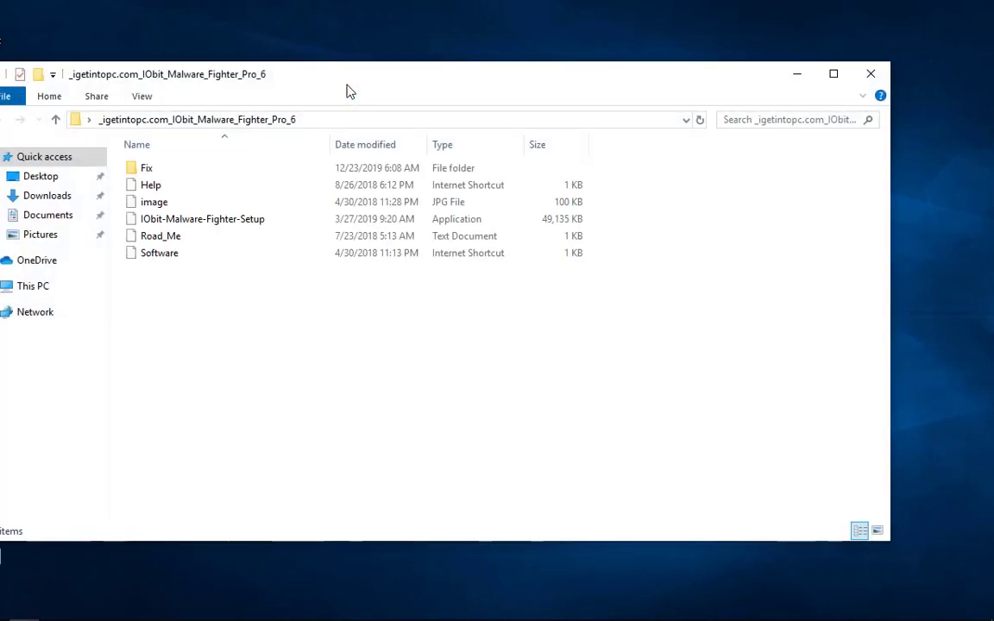
drag(319, 76, 473, 55)
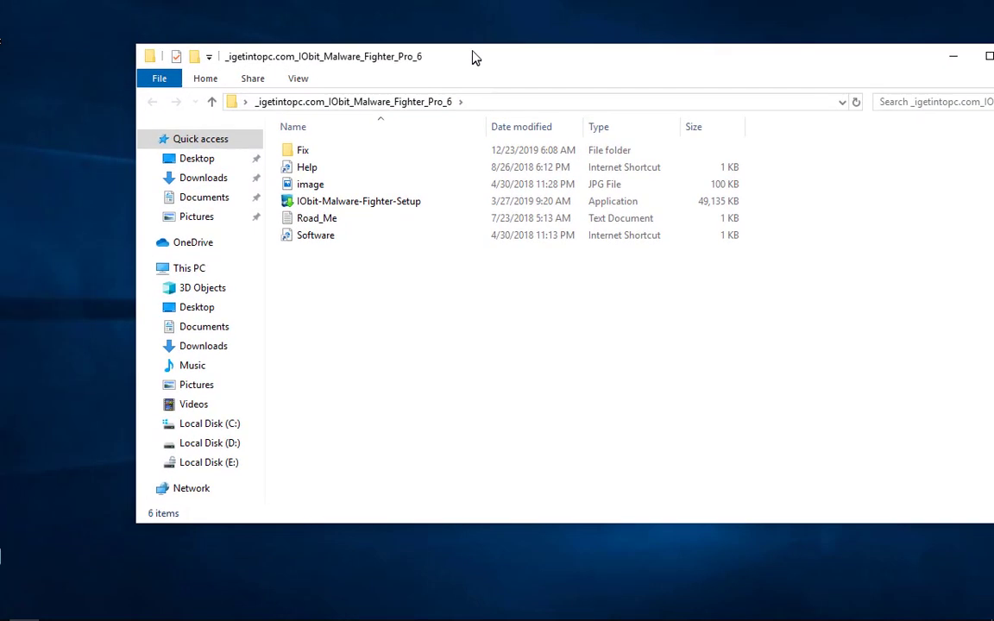
Run IObit-Malware-Fighter-Setup and choose to install the old version instead of downloading the latest one.
click(335, 201)
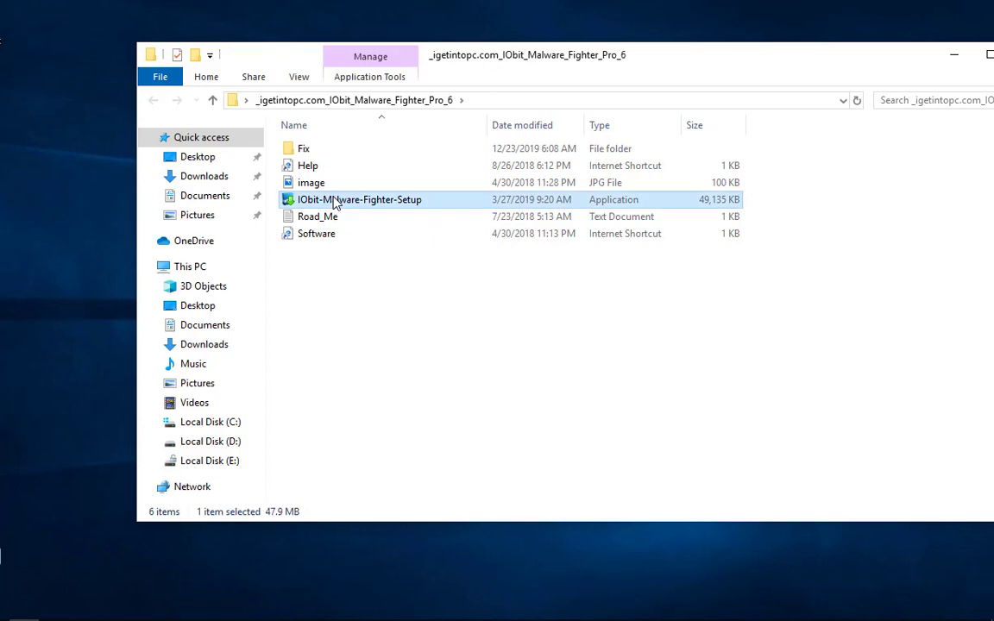
double_click(336, 202)
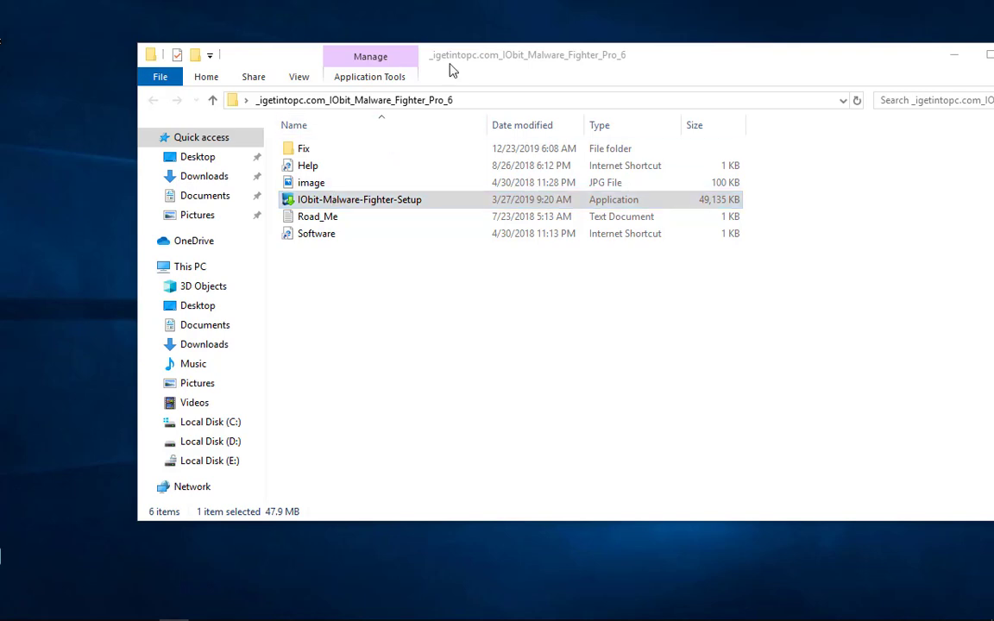
drag(490, 54, 471, 29)
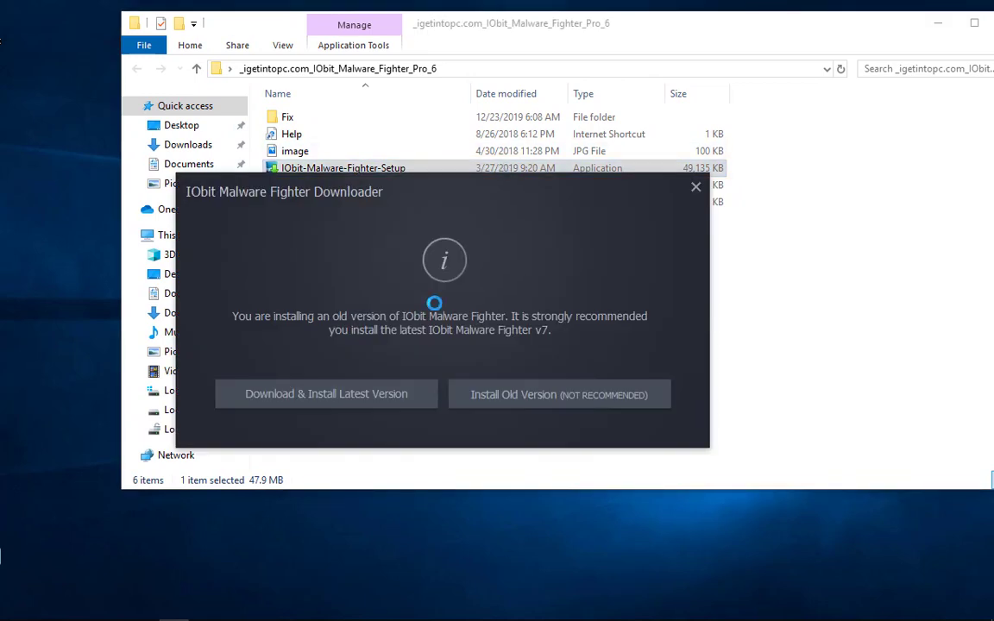
click(522, 411)
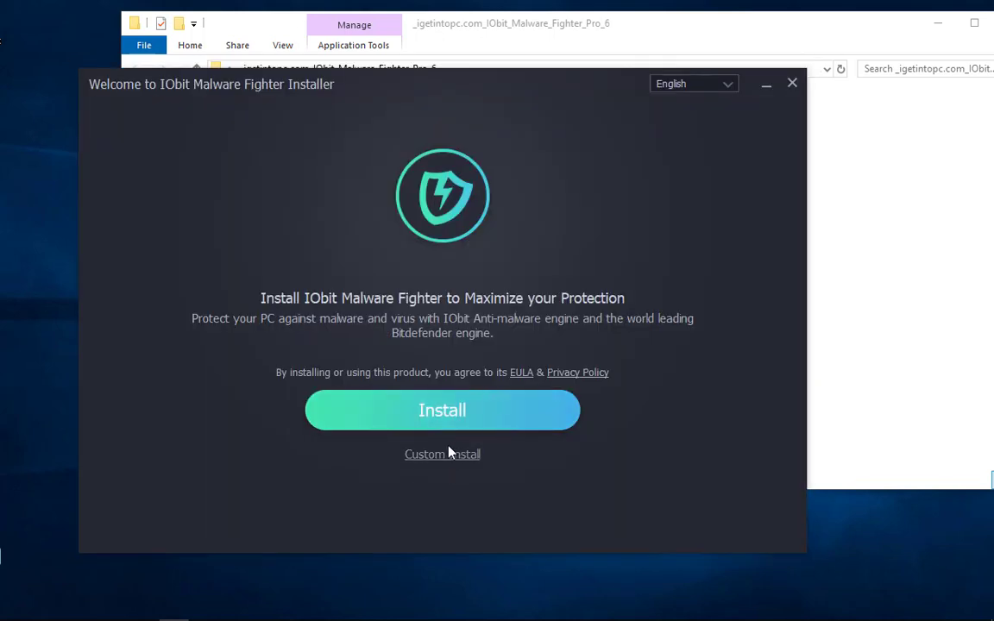
Start the standard English installation of IObit Malware Fighter and decline the optional Advanced SystemCare offer.
drag(537, 93, 619, 55)
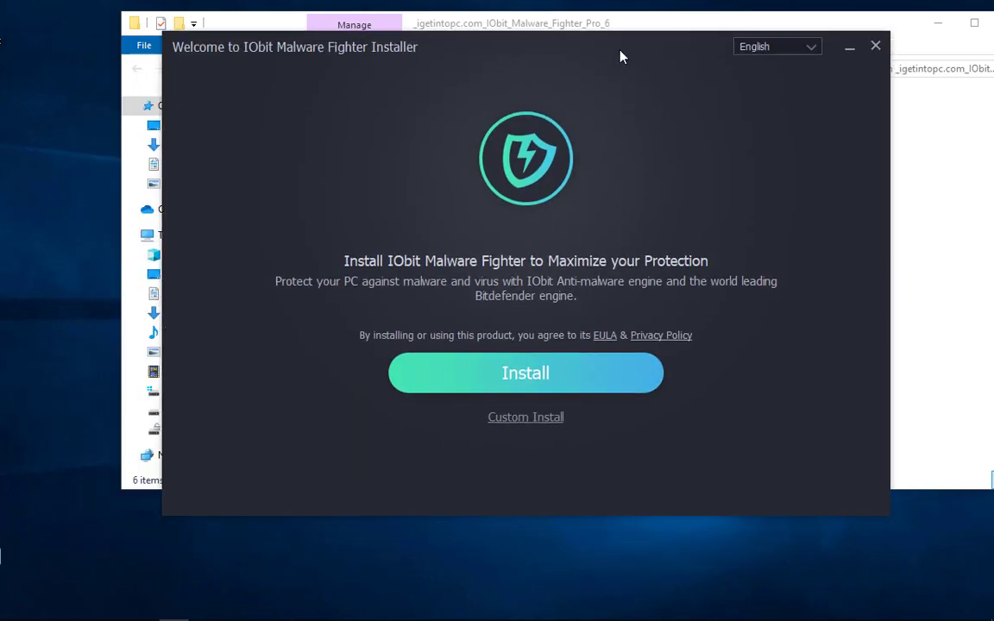
click(535, 391)
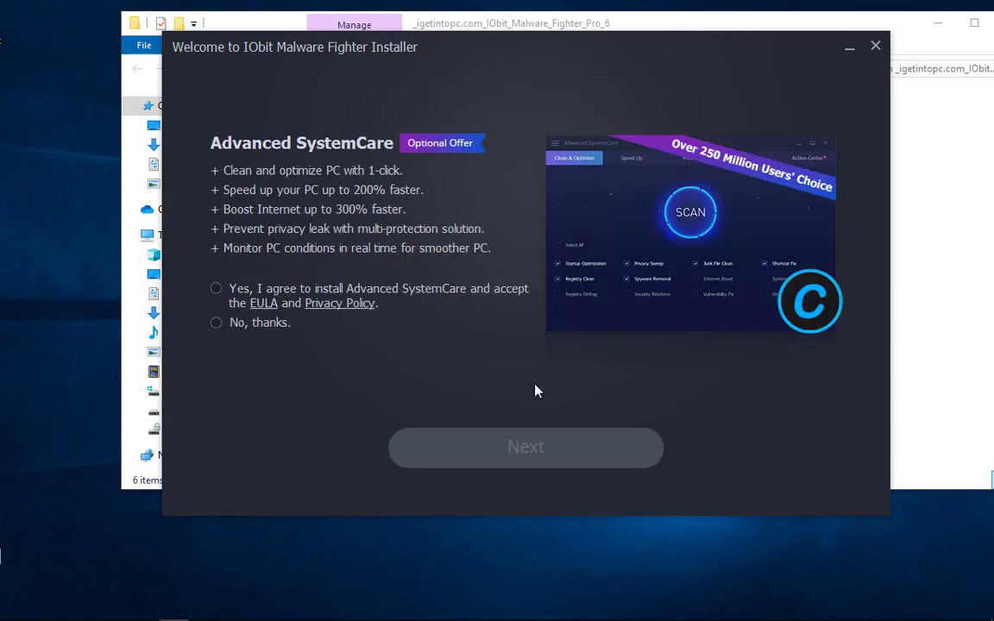
click(270, 327)
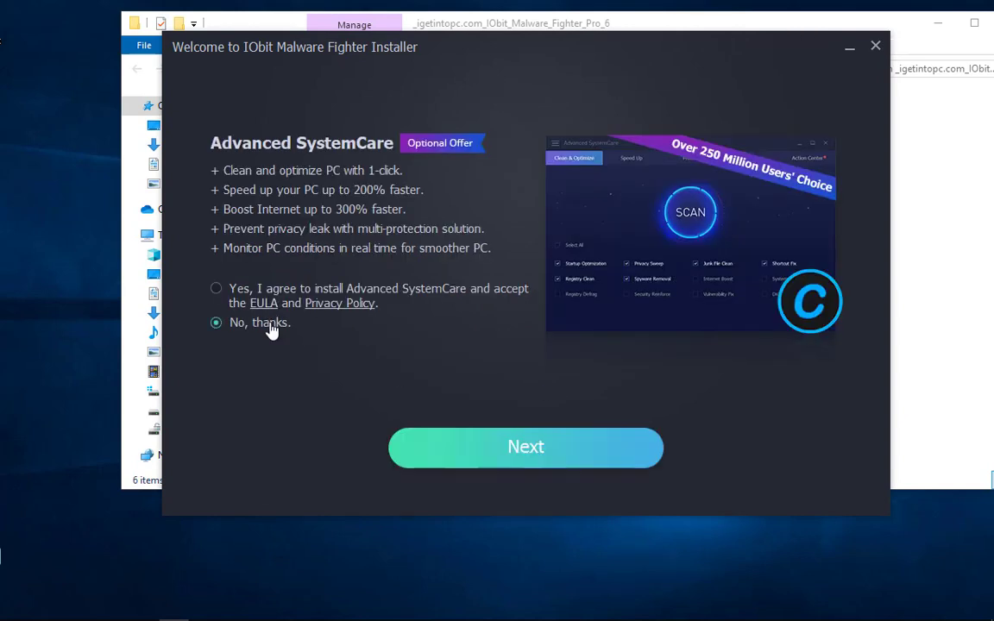
click(518, 448)
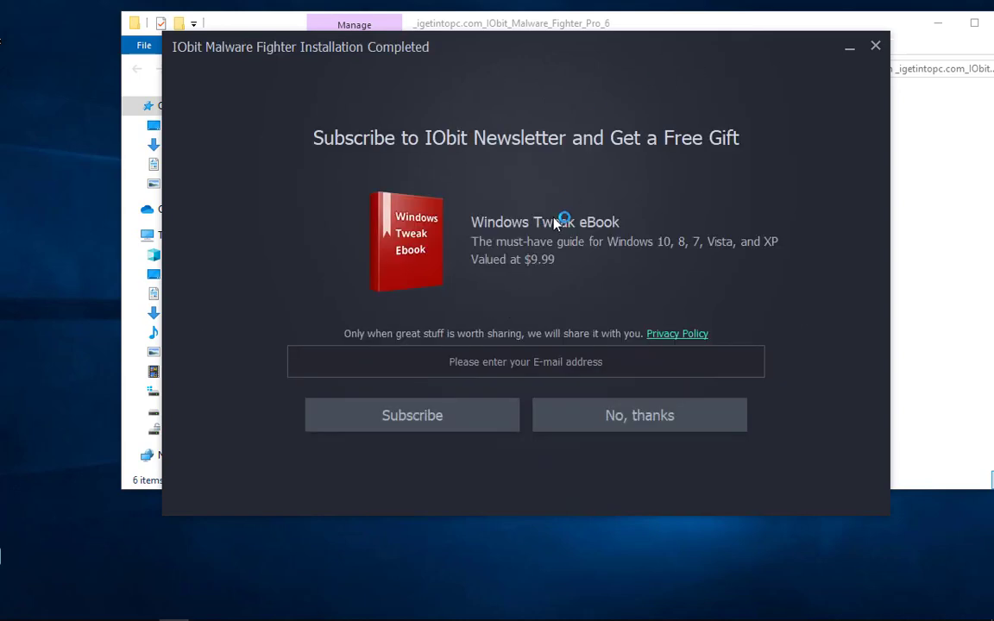
Decline the IObit newsletter subscription and complete the installation with the Cloud Security option left enabled.
click(617, 425)
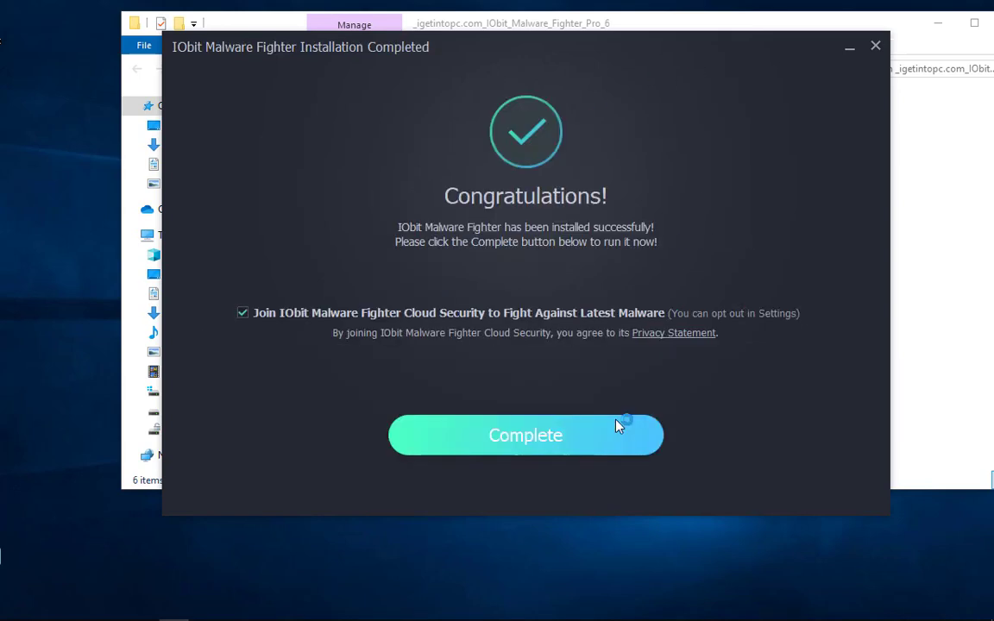
click(557, 435)
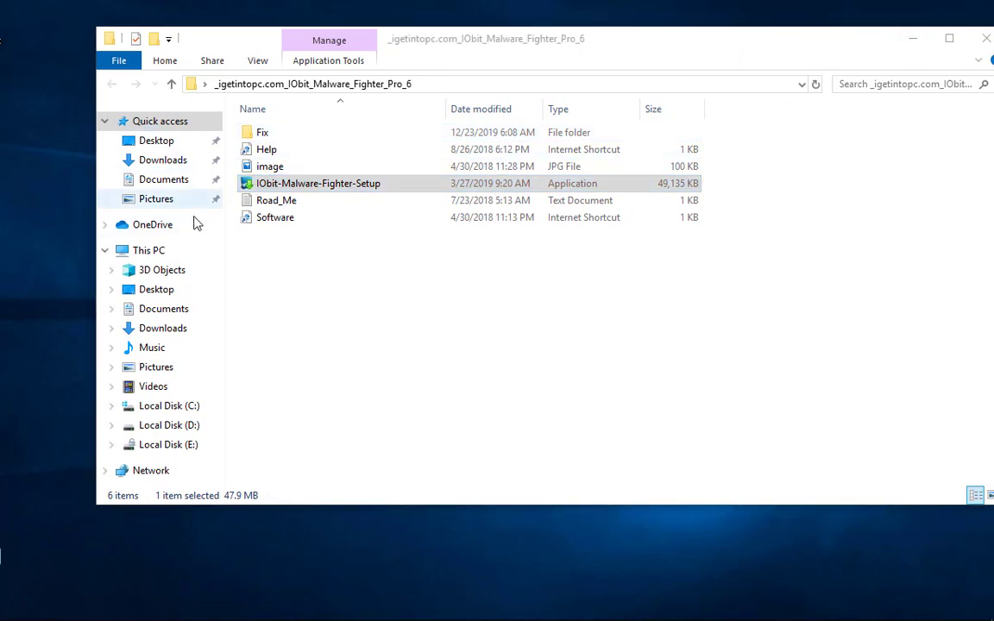
Launch IObit Malware Fighter from its desktop shortcut and close the Edge browser window.
click(295, 322)
click(63, 239)
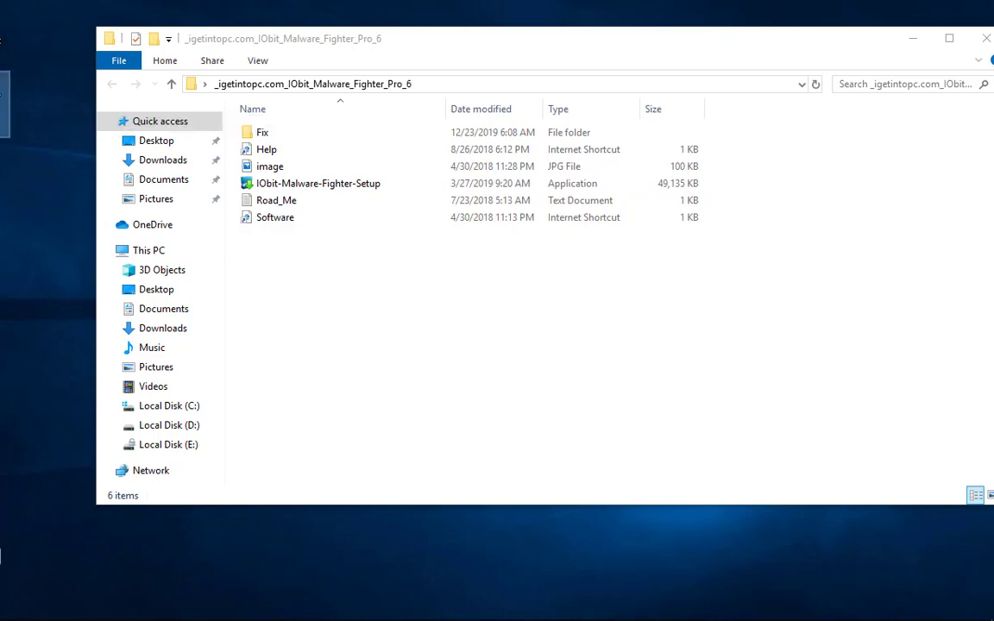
double_click(4, 103)
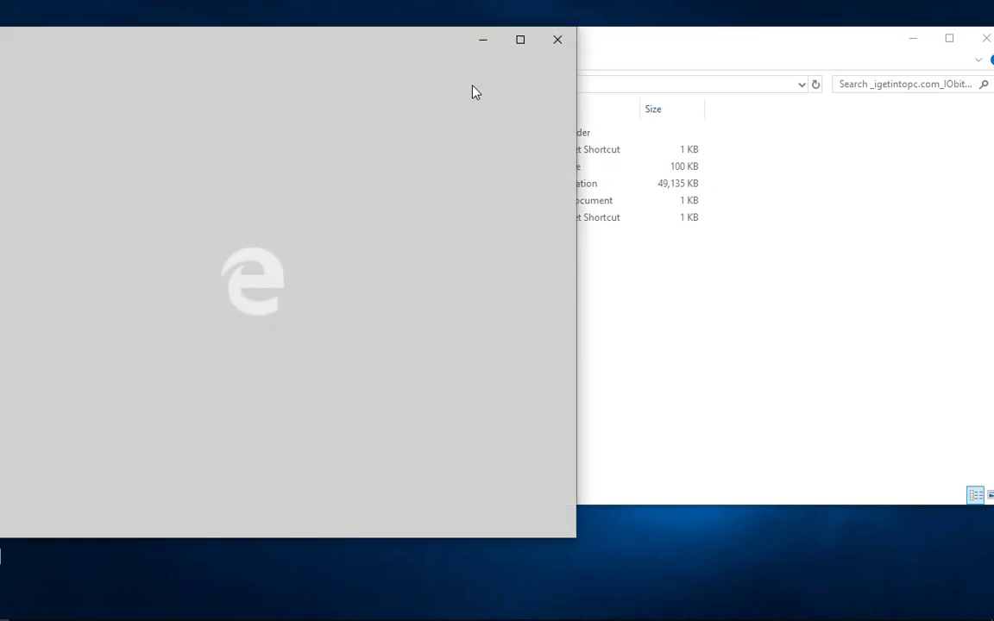
click(558, 40)
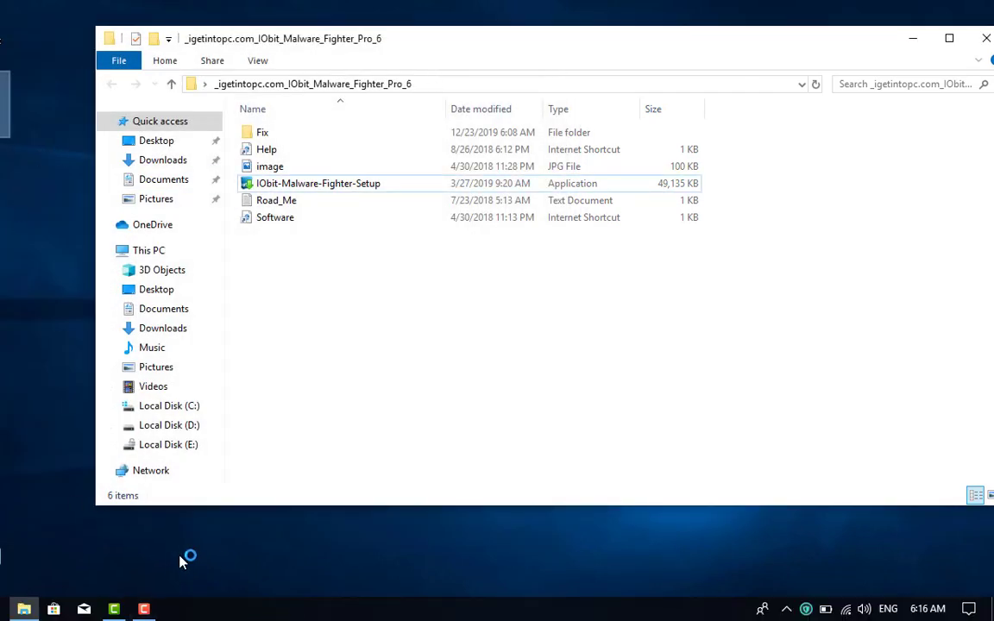
Turn off the computer's Wi-Fi and dismiss the network flyout.
click(848, 609)
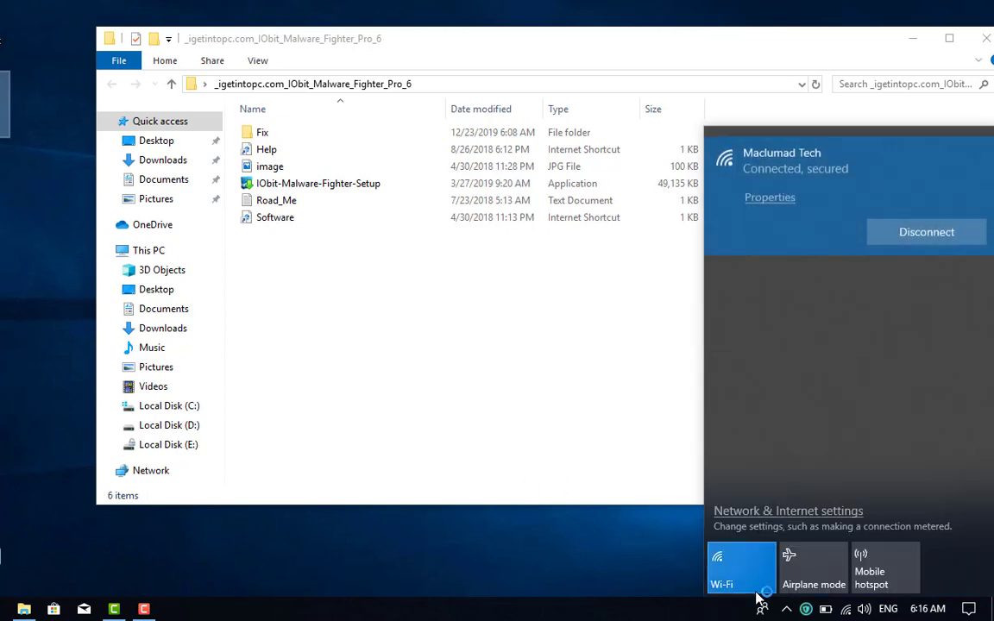
click(756, 592)
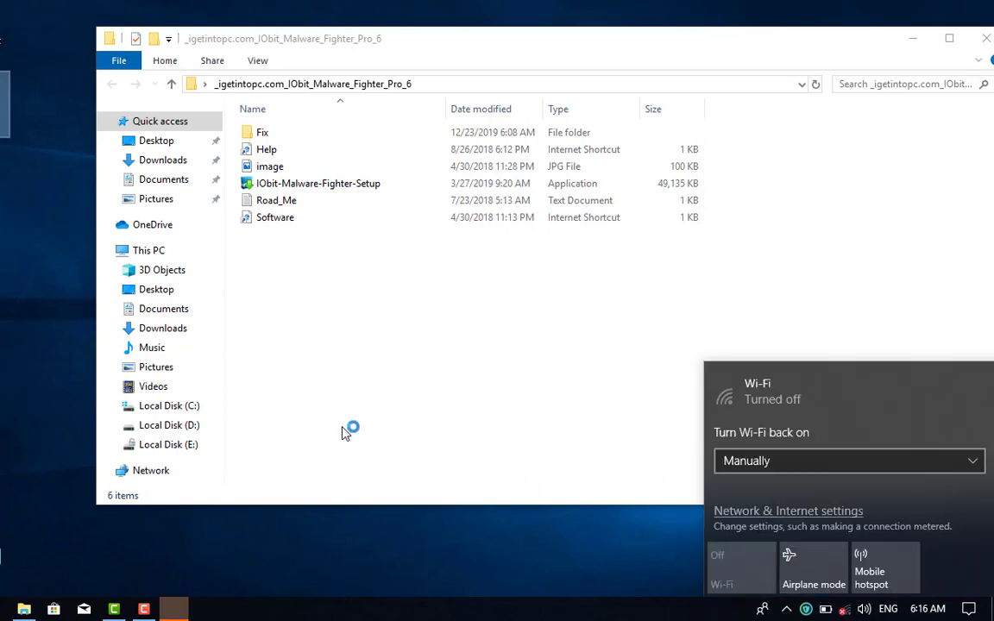
click(308, 384)
Bring the IObit Malware Fighter window fully into view, let its protection check finish, and close the program.
click(8, 126)
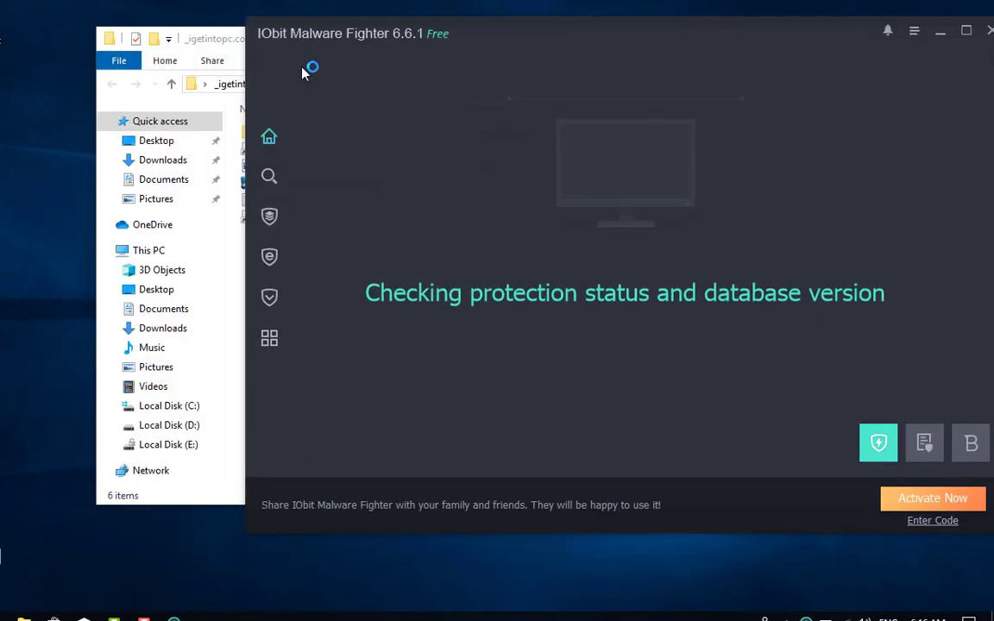
drag(414, 34, 256, 54)
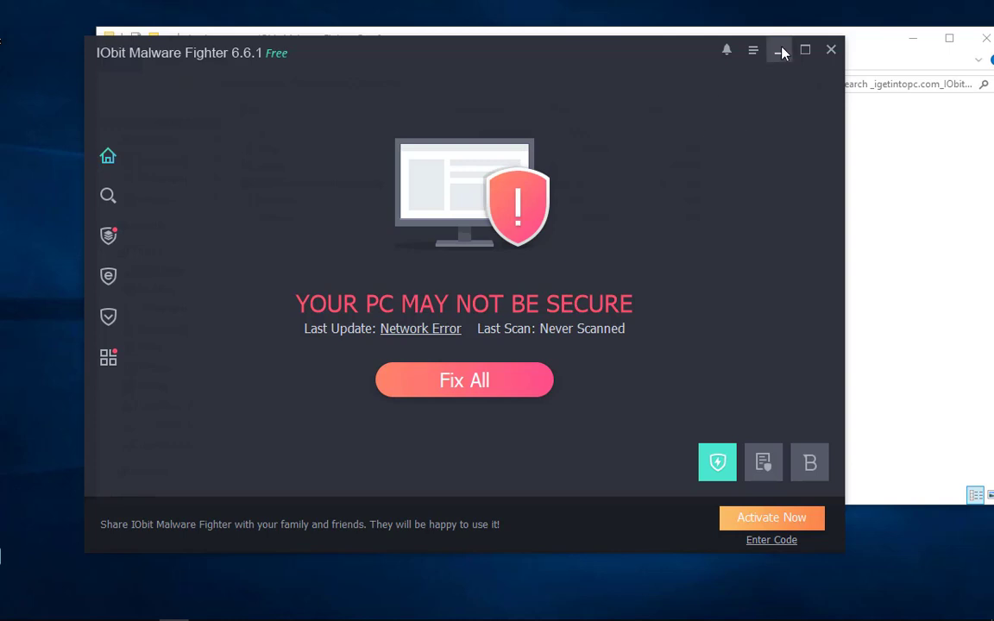
click(830, 50)
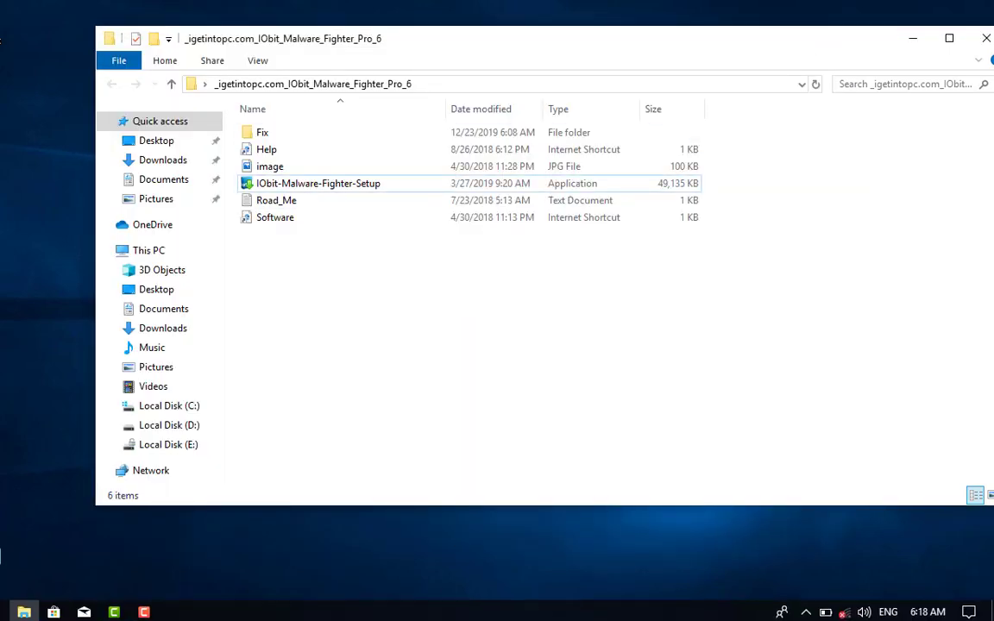
Open Task Manager over the folder window and expand it to the detailed process list.
click(414, 616)
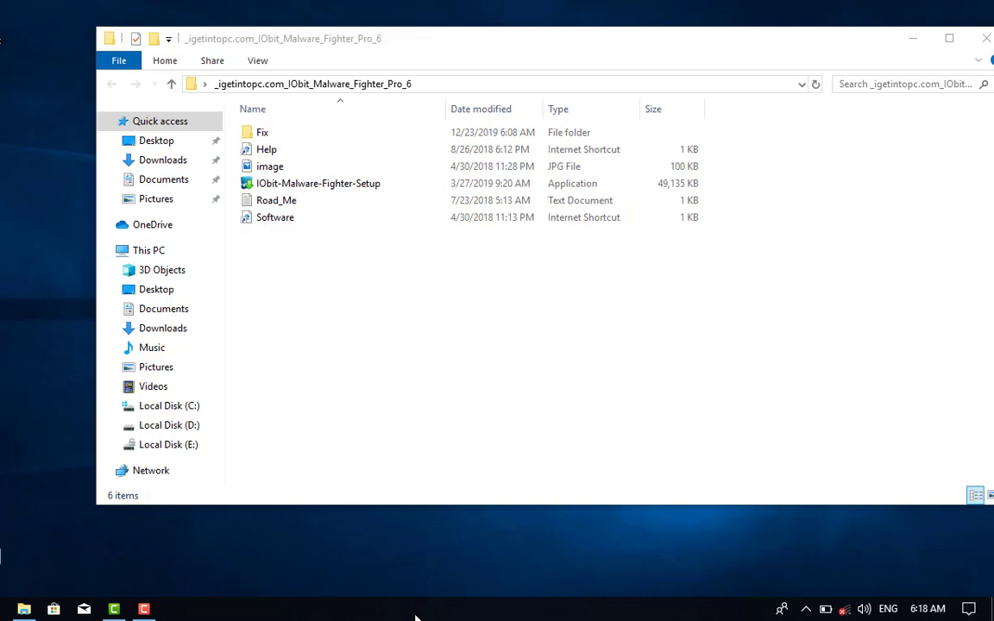
right_click(414, 616)
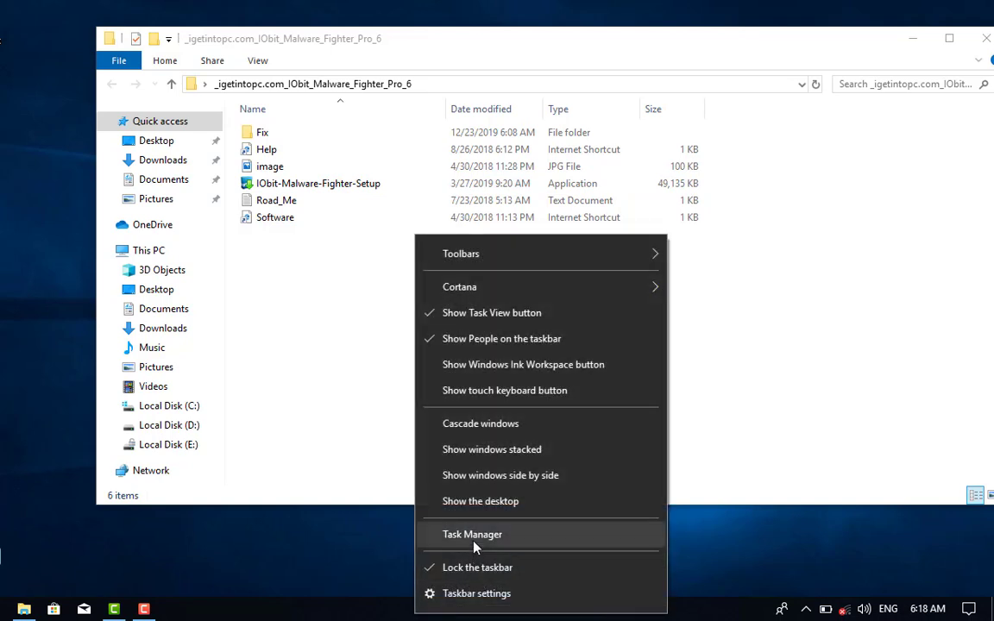
click(473, 535)
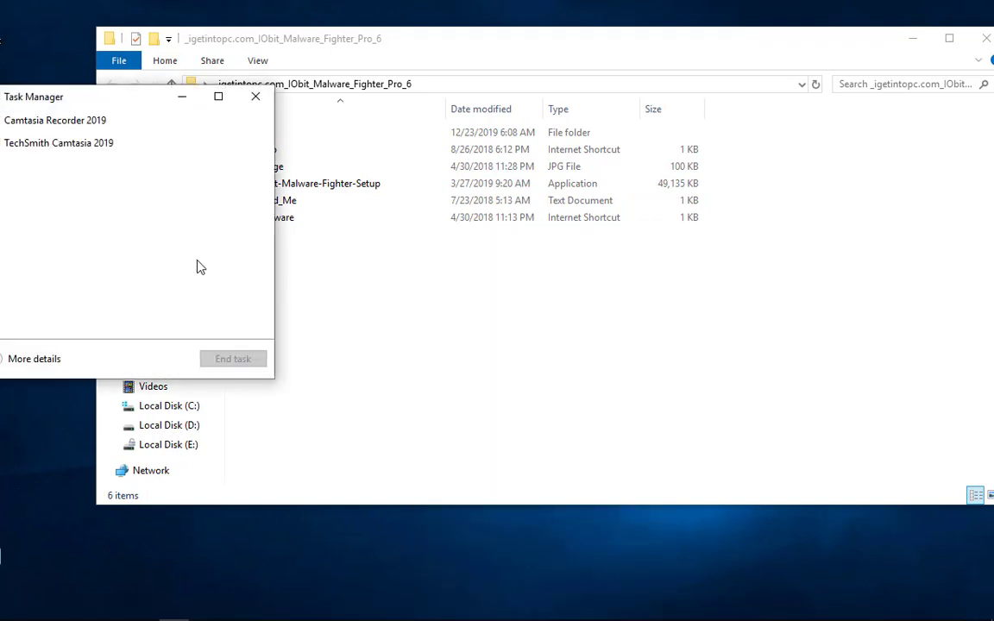
drag(151, 97, 437, 118)
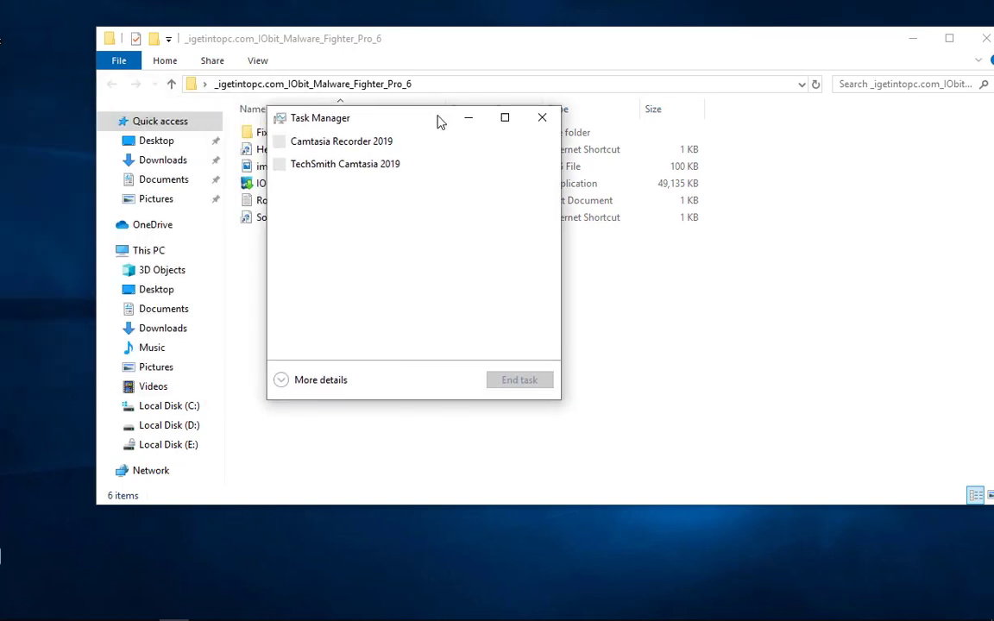
click(289, 382)
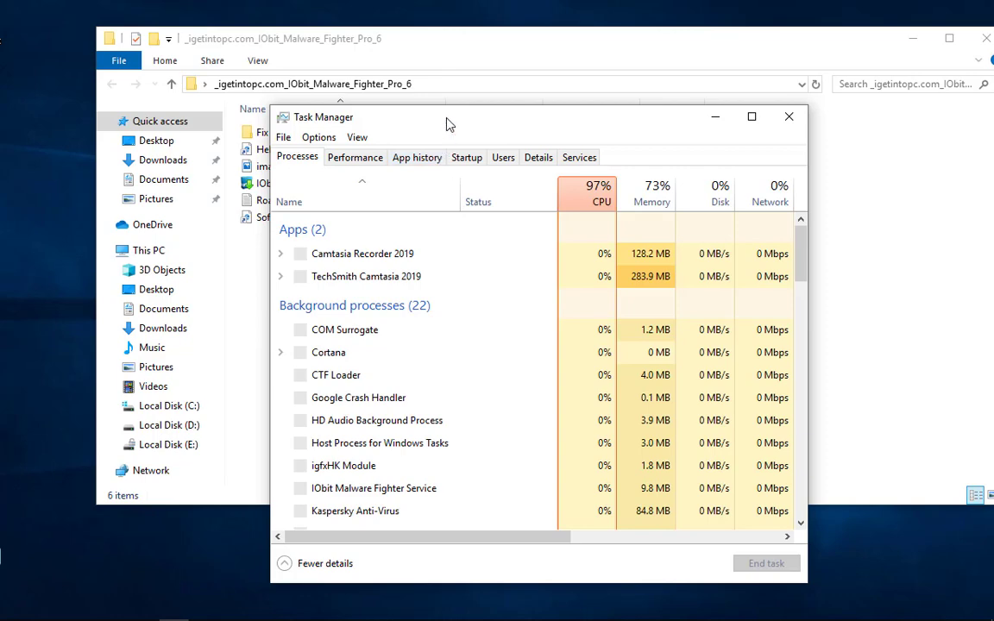
drag(448, 125, 545, 95)
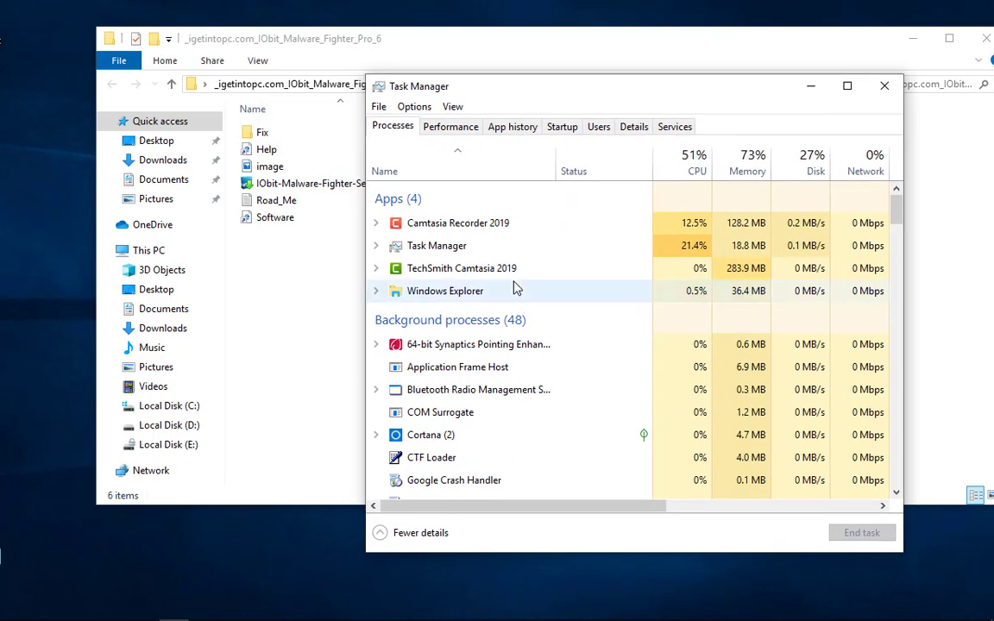
Look through the background processes starting with I for the IObit Malware Fighter entries and widen the Task Manager window.
click(463, 437)
key(i)
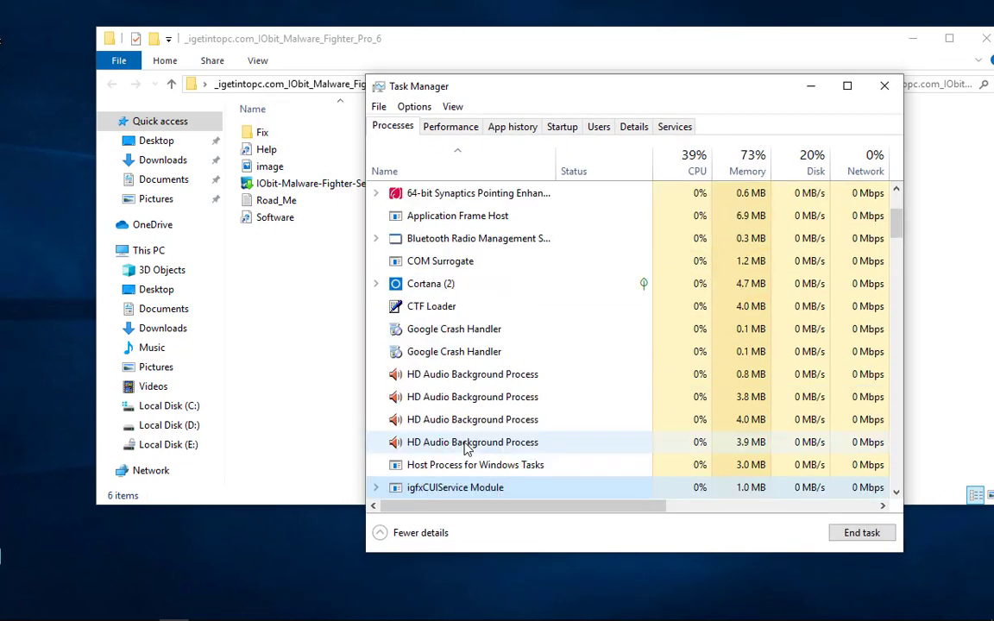
key(i)
key(i)
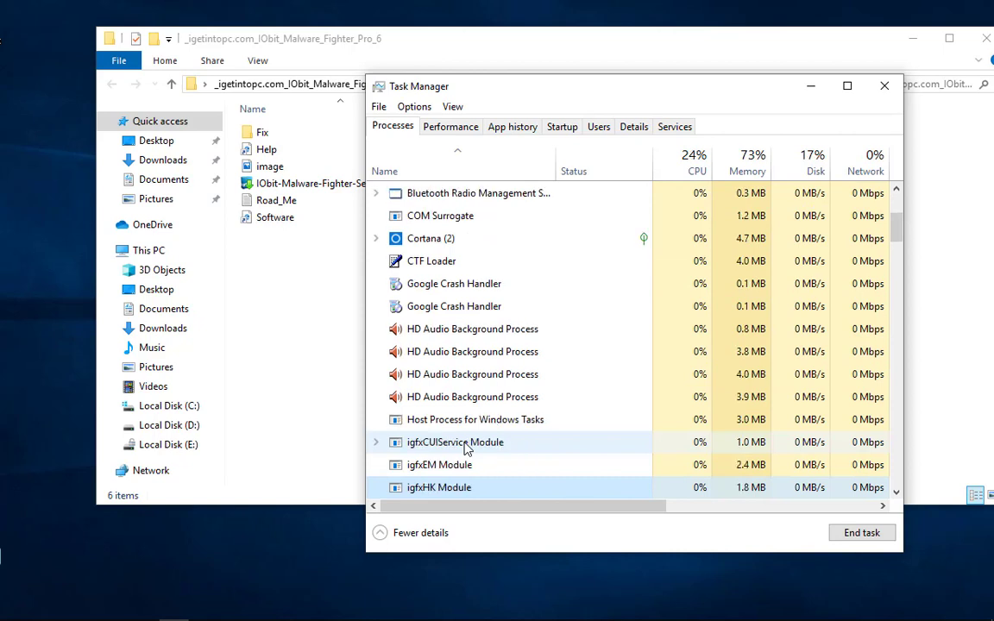
key(i)
key(i)
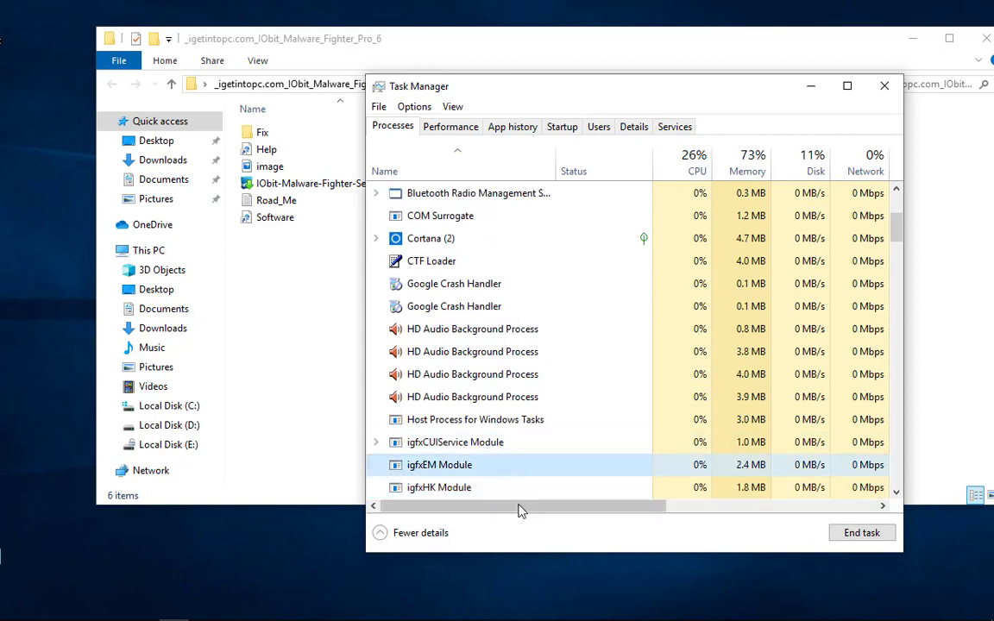
click(437, 488)
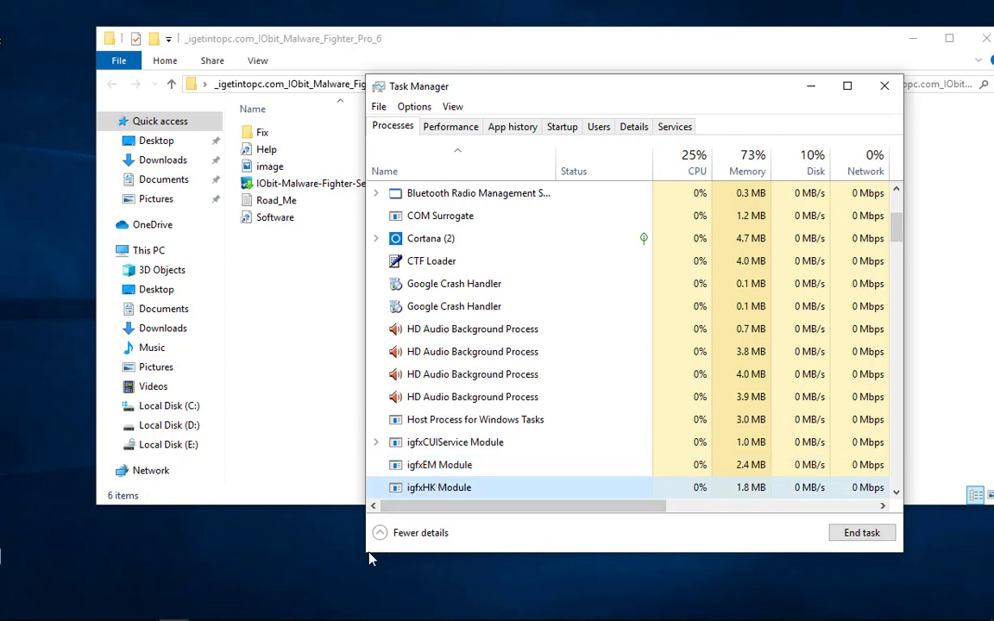
drag(364, 552, 292, 554)
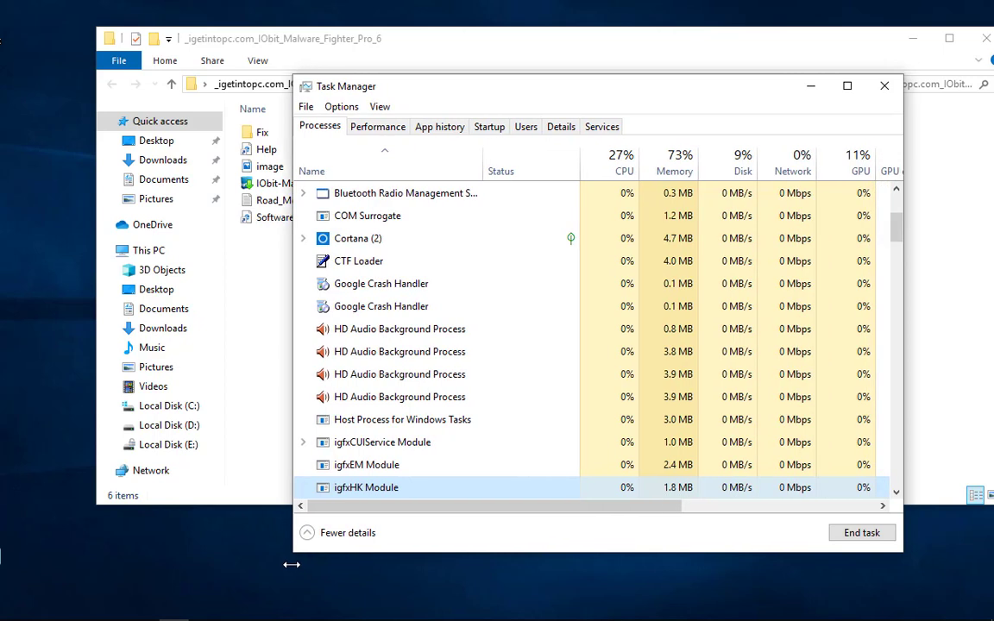
click(354, 466)
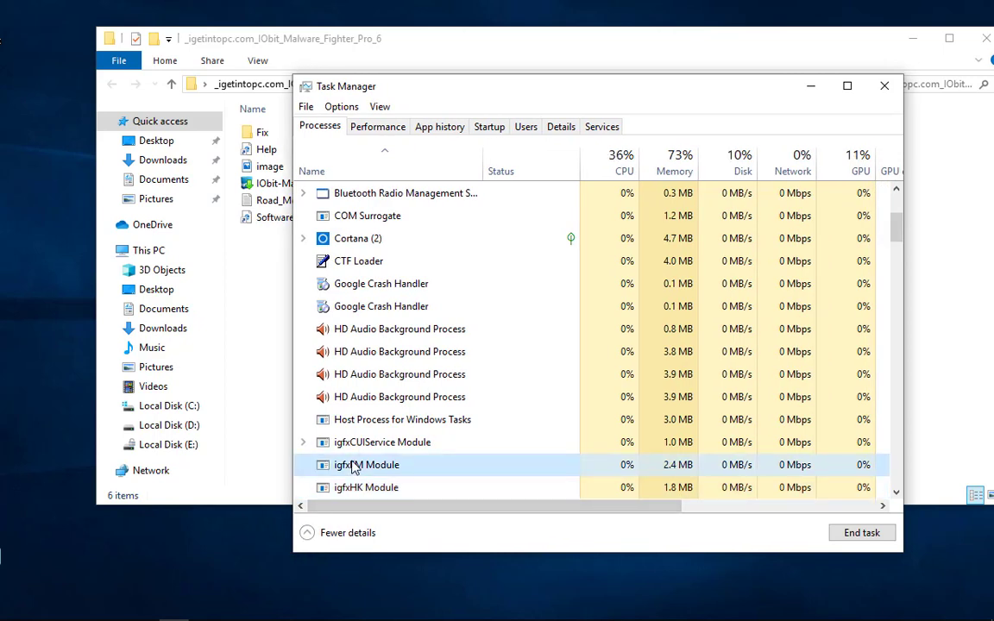
key(Down)
key(Down)
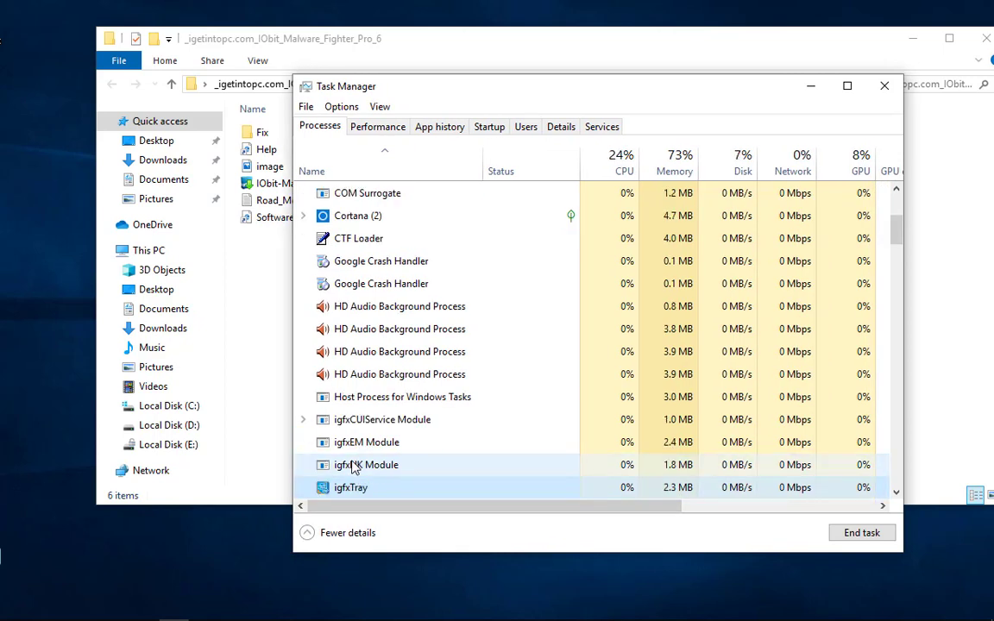
key(Down)
key(Down)
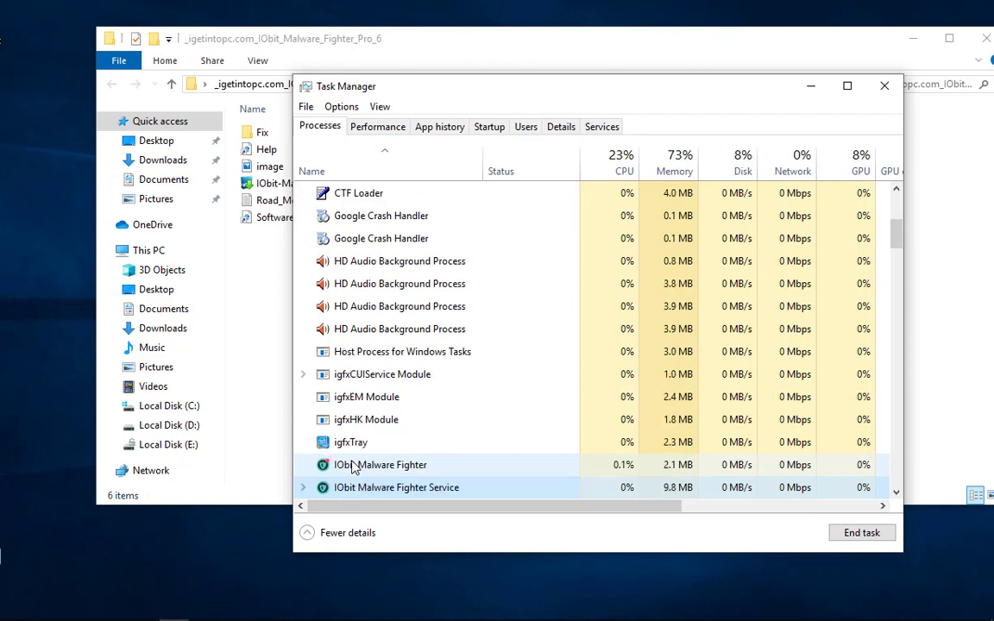
Try to end the IObit Malware Fighter process, dismiss the resulting dialog, and close Task Manager.
click(409, 472)
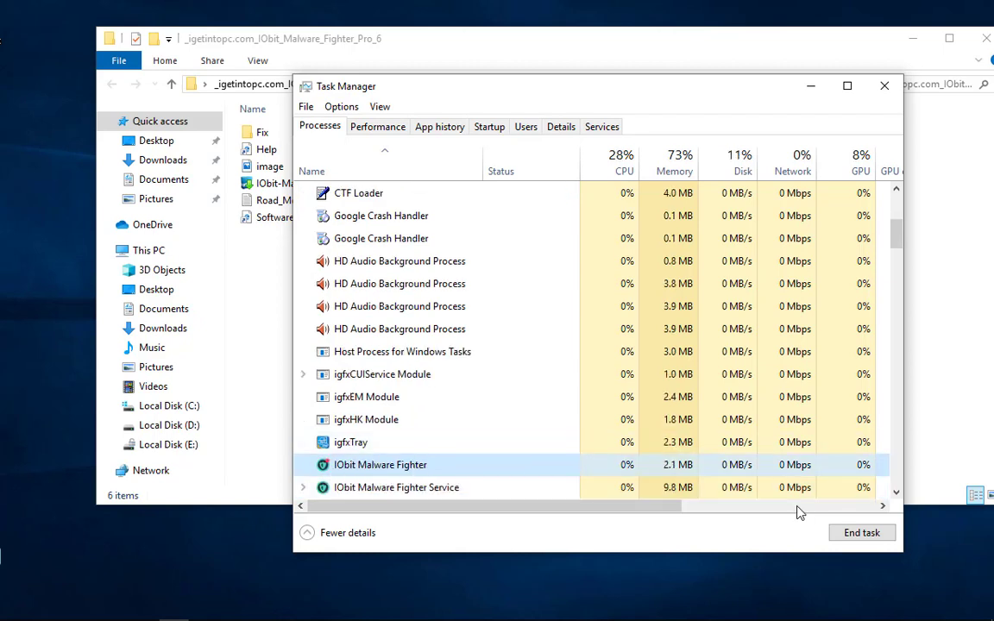
click(878, 533)
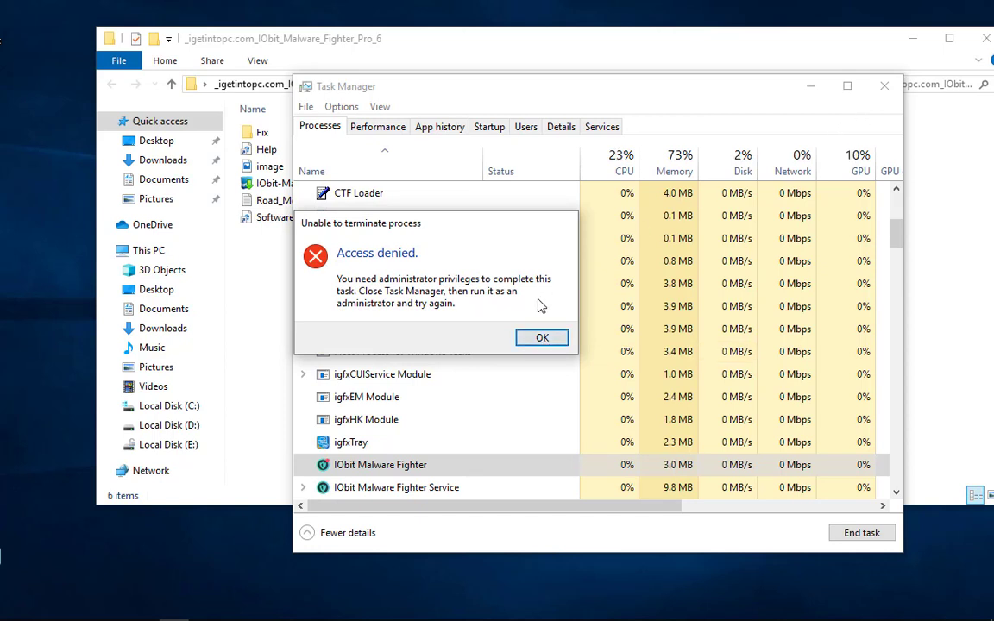
click(544, 337)
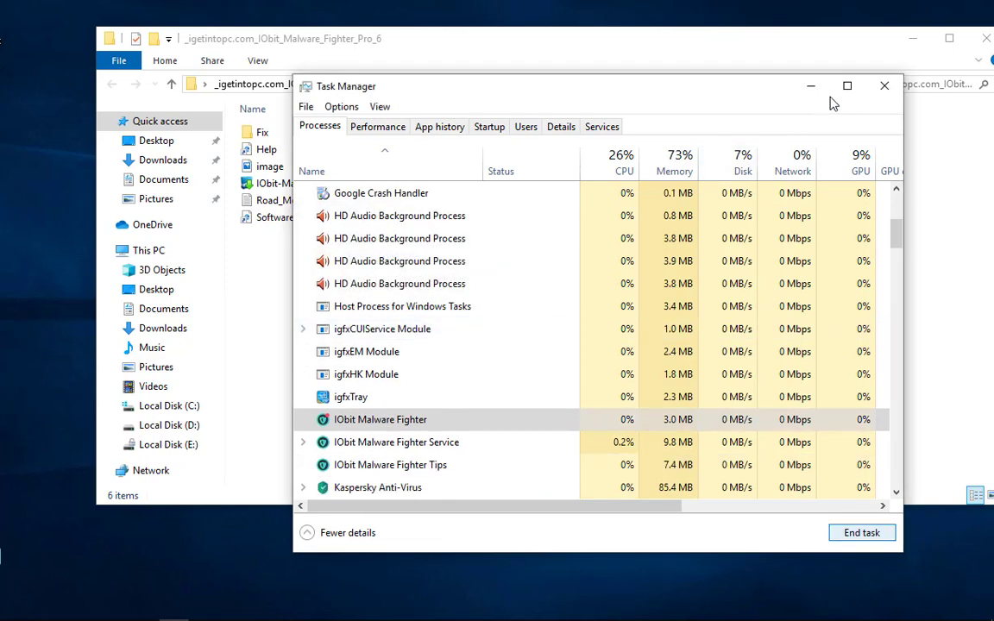
click(891, 91)
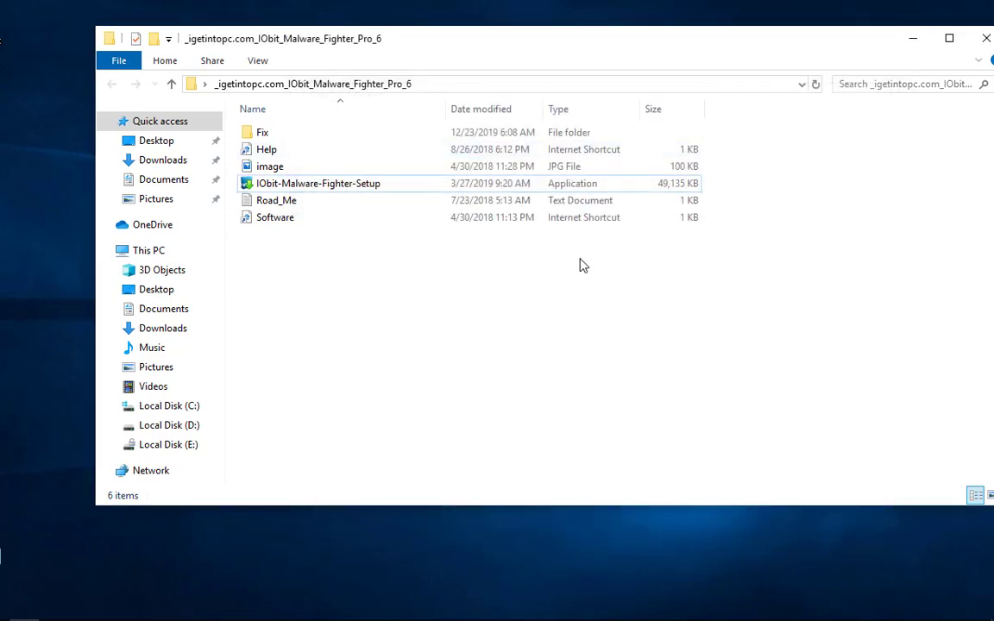
Search Windows for Task Manager and run it as administrator.
key(super)
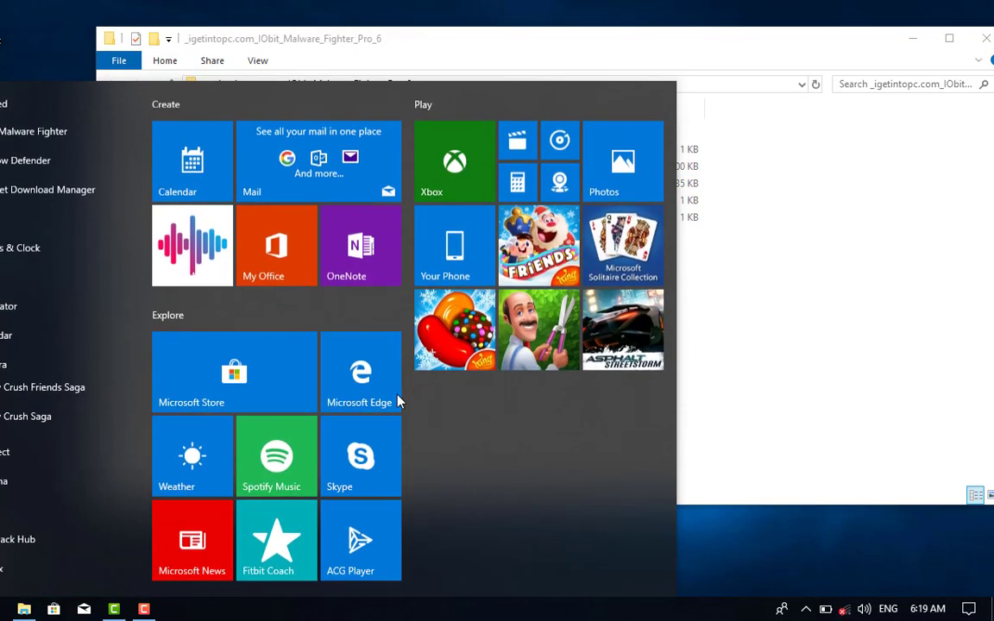
key(super)
text(te)
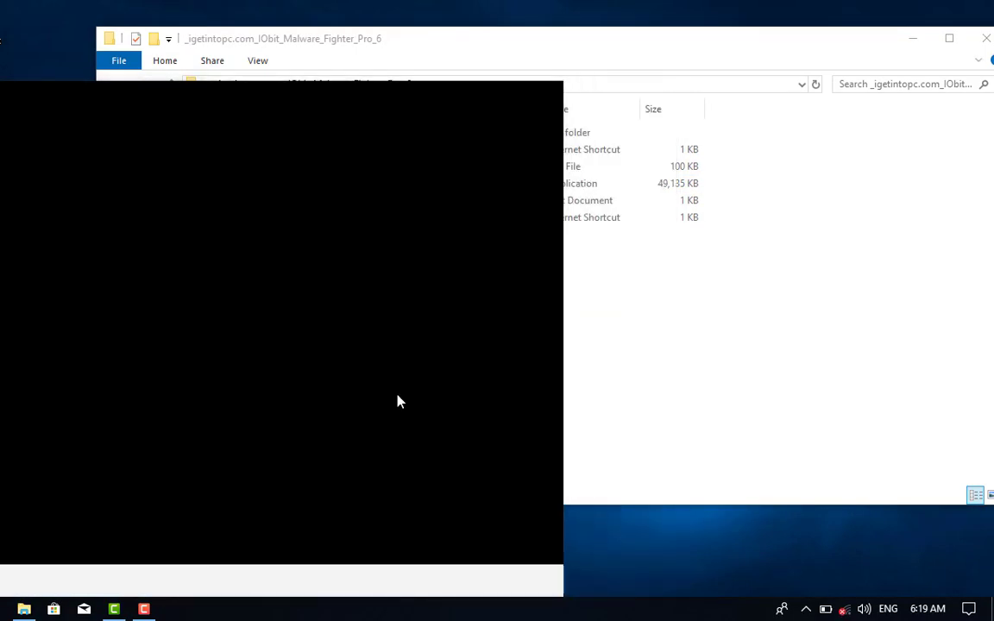
key(BackSpace)
text(ask mana)
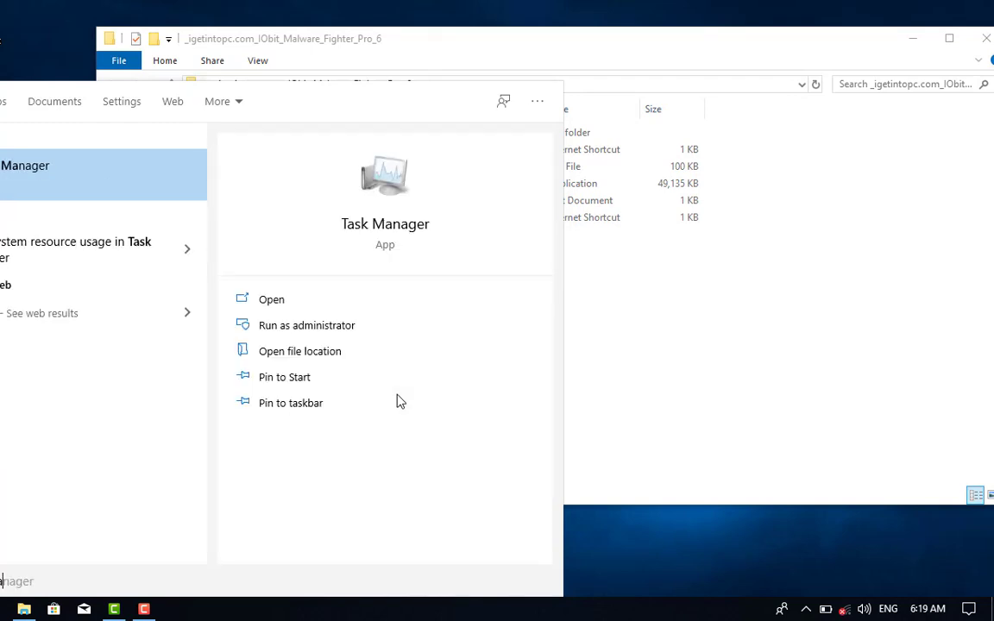
click(321, 334)
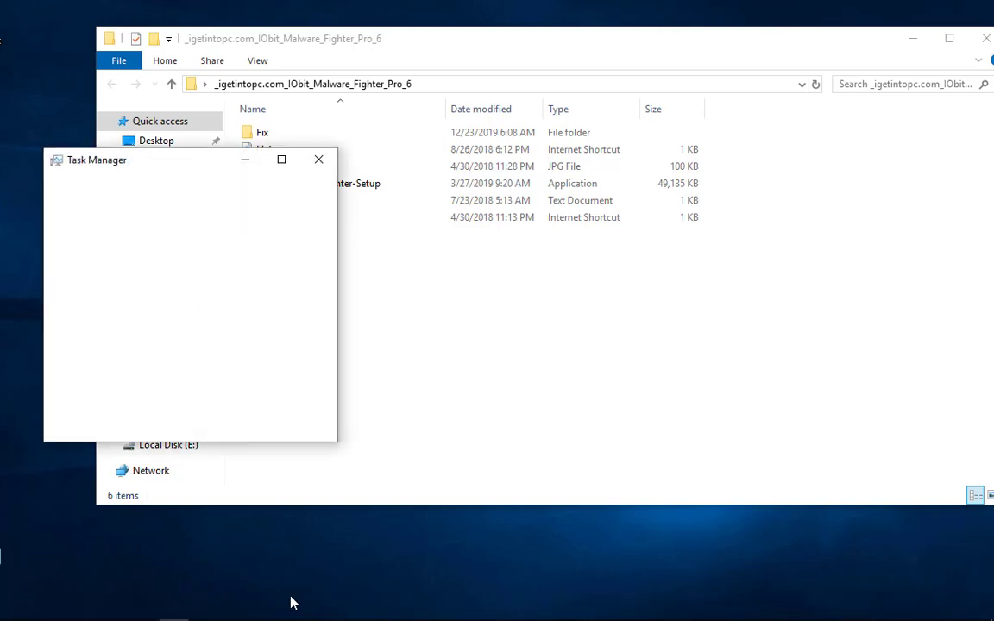
click(143, 609)
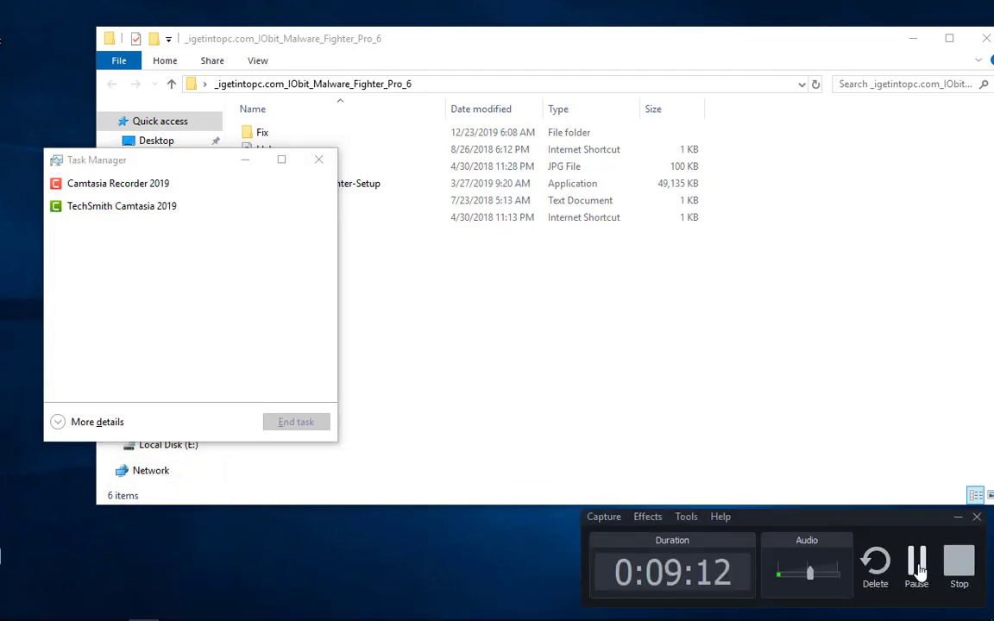
click(917, 565)
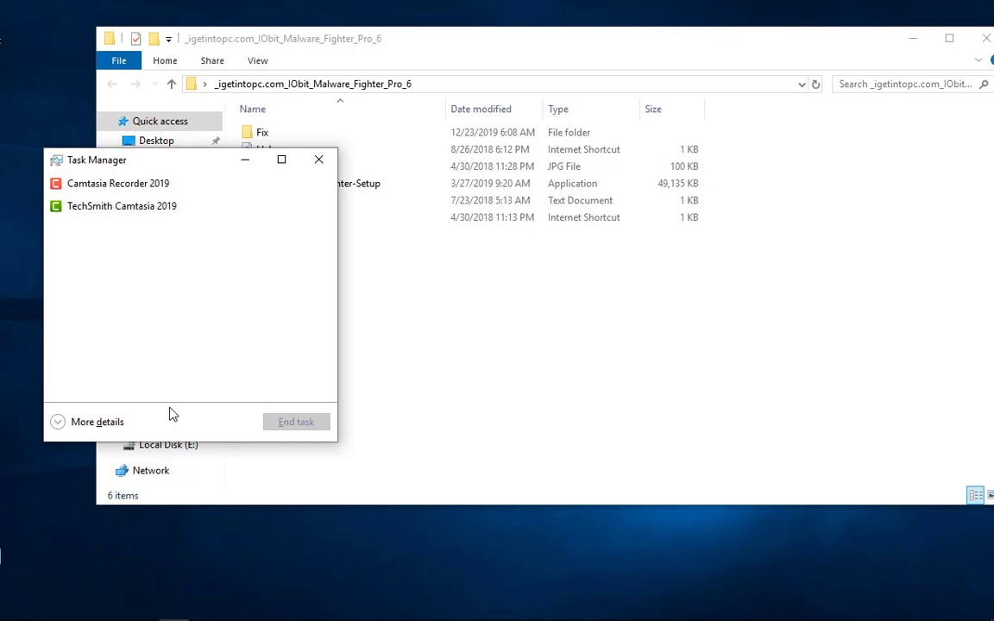
Expand Task Manager to its detailed process list and end the IObit Malware Fighter (32 bit) background process.
click(58, 423)
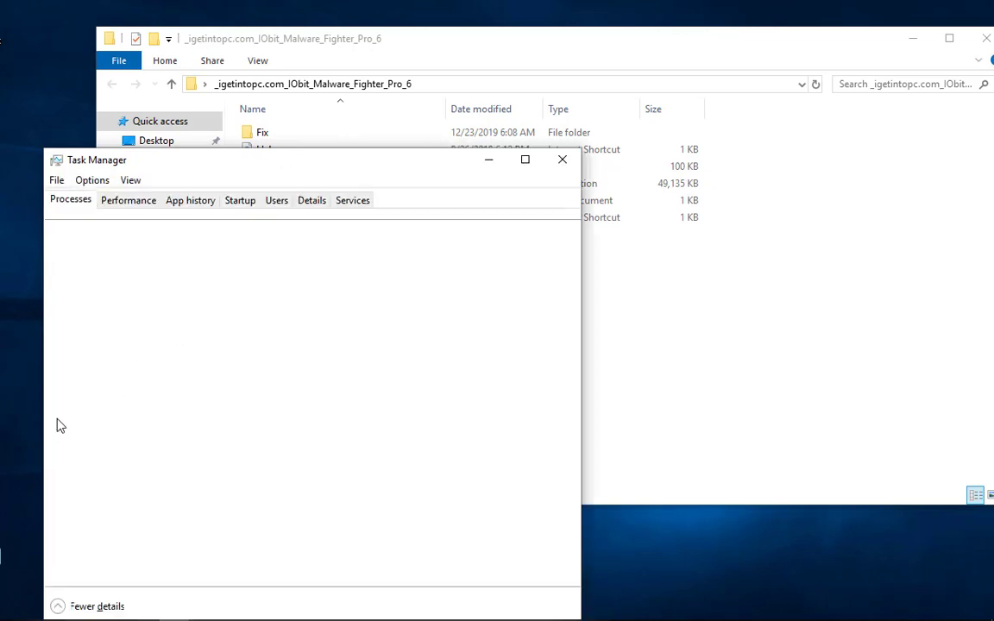
drag(300, 164, 530, 42)
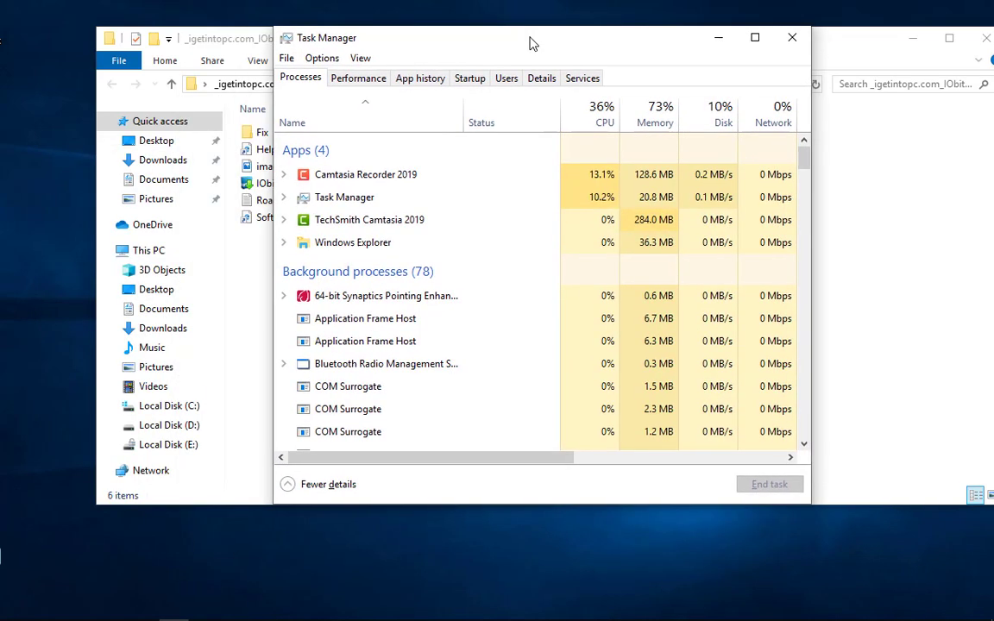
click(350, 385)
key(i)
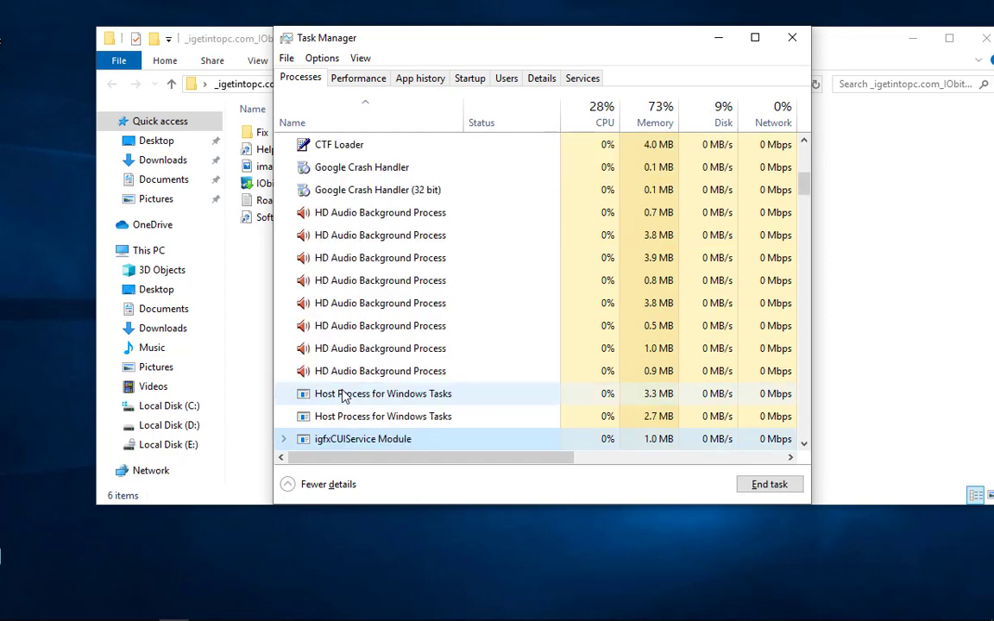
key(i)
key(i)
key(i)
key(i)
key(i)
key(i)
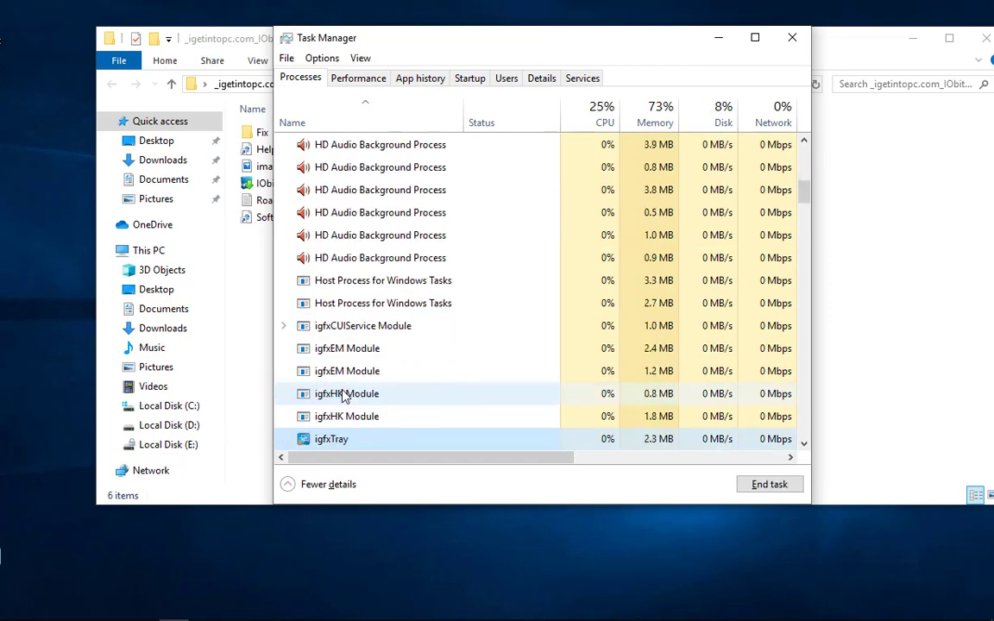
key(i)
key(i)
key(i)
key(i)
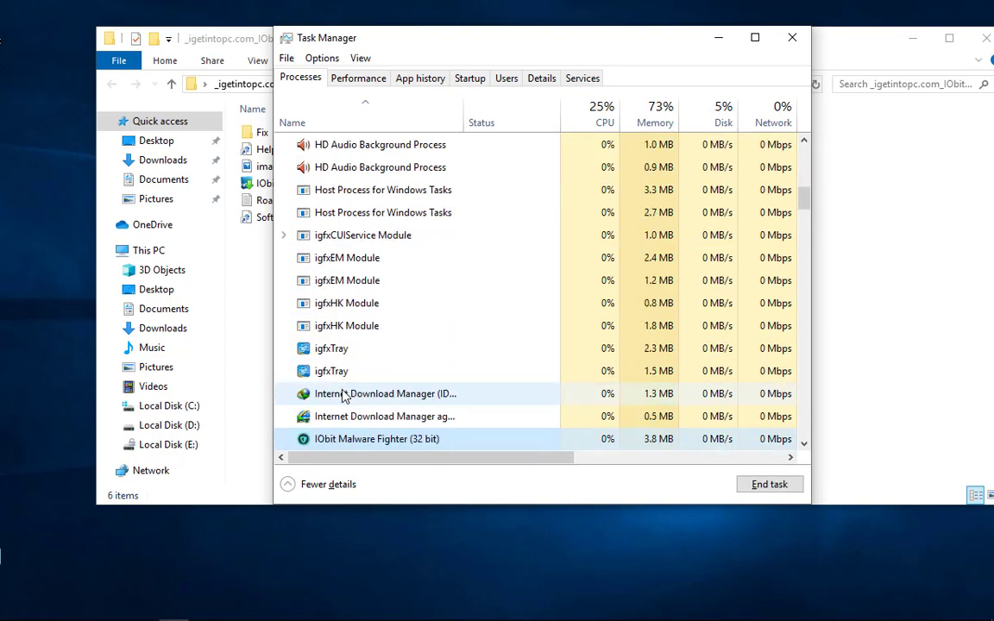
click(414, 417)
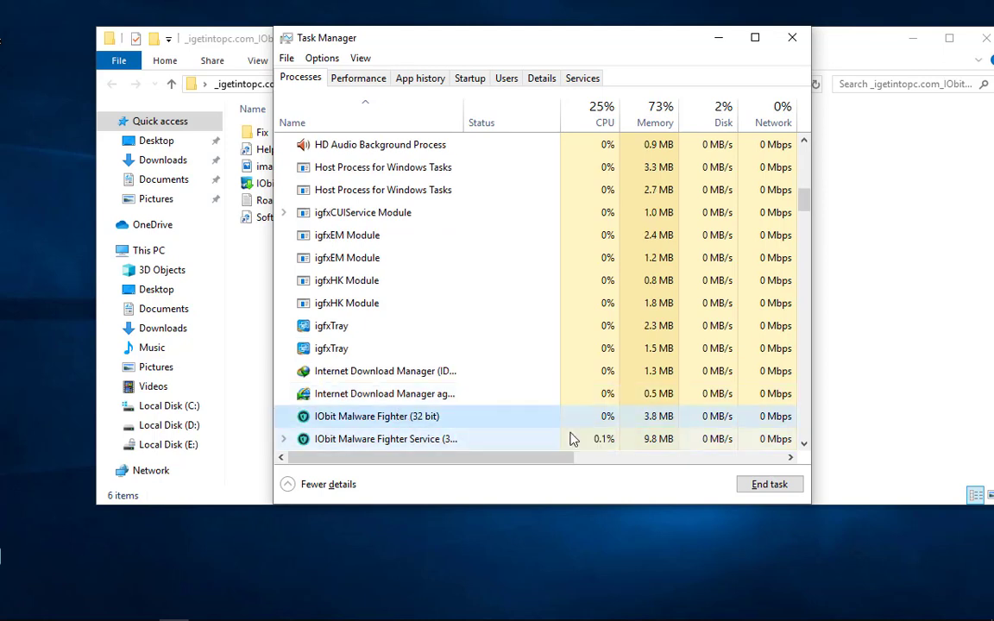
click(769, 484)
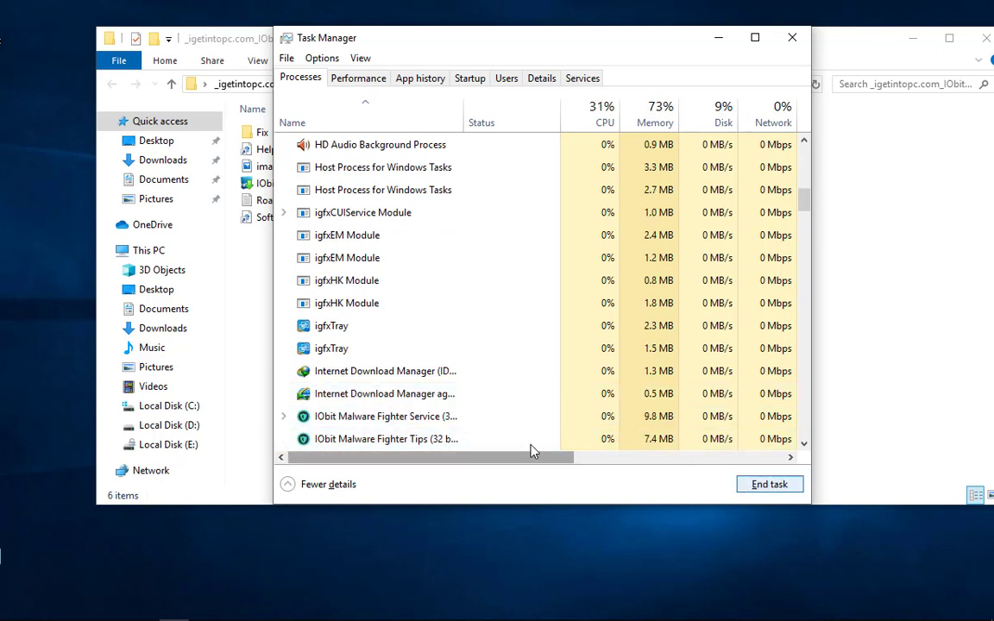
End the IObit Malware Fighter Service and IObit Malware Fighter Tips background processes.
click(463, 442)
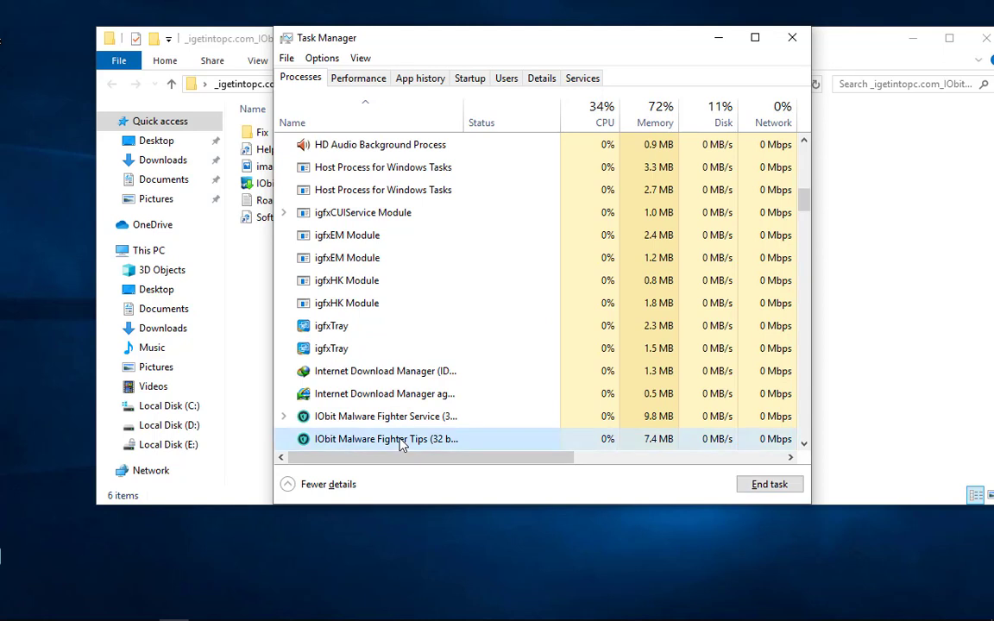
click(422, 416)
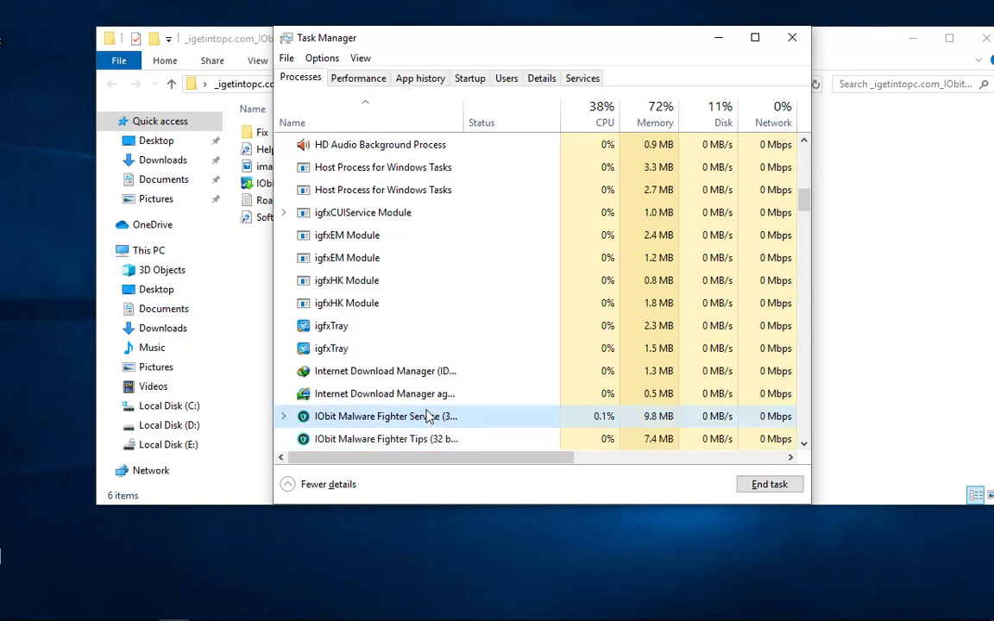
click(769, 484)
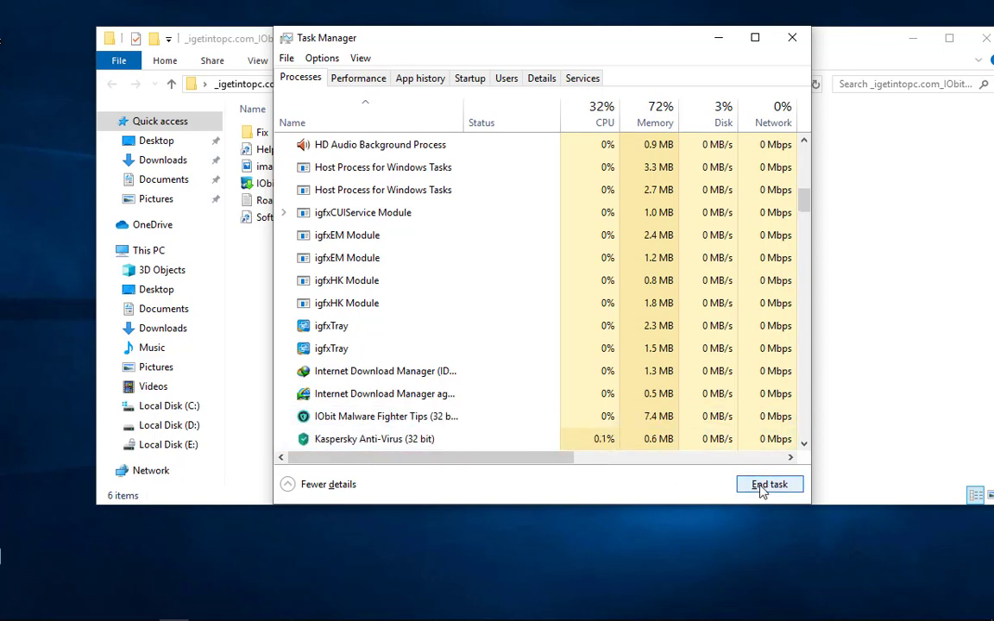
click(507, 422)
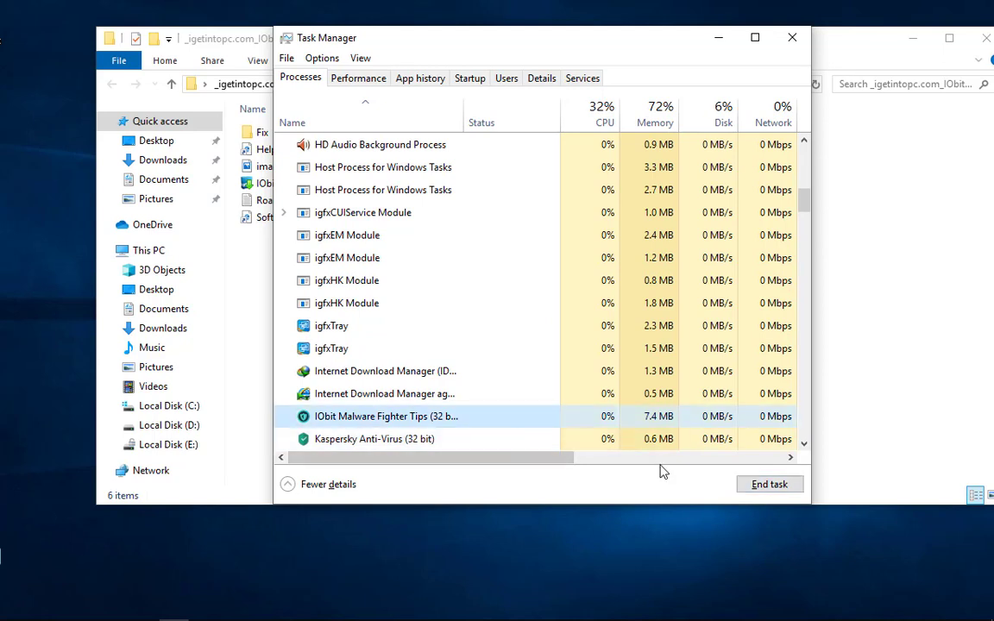
click(750, 486)
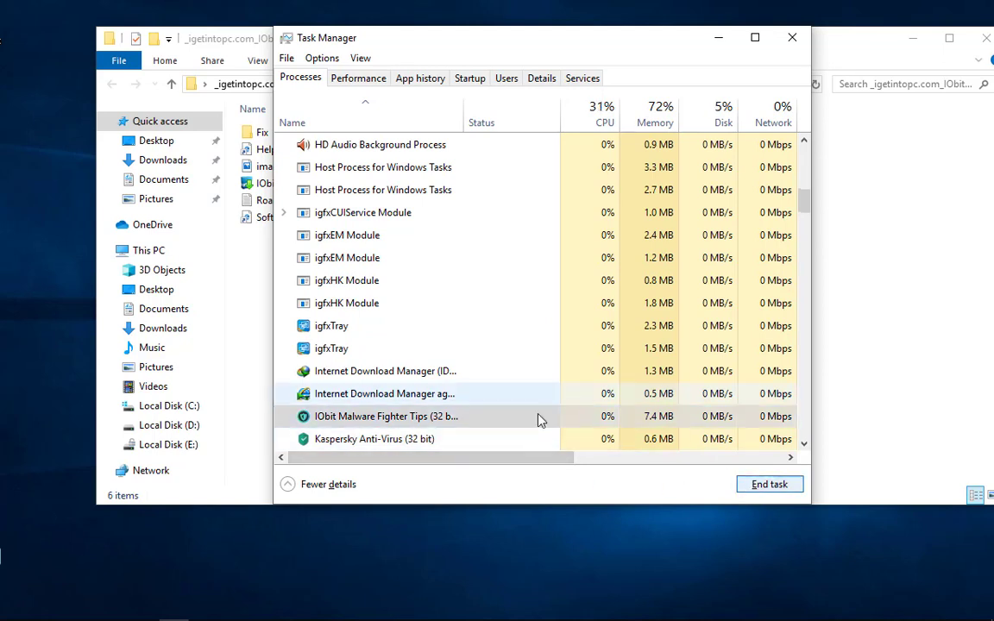
Minimize the Task Manager and folder windows, and open the Fix subfolder of the _igetintopc.com_IObit_Malware_Fighter_Pro_6 folder on the desktop.
click(718, 38)
click(914, 38)
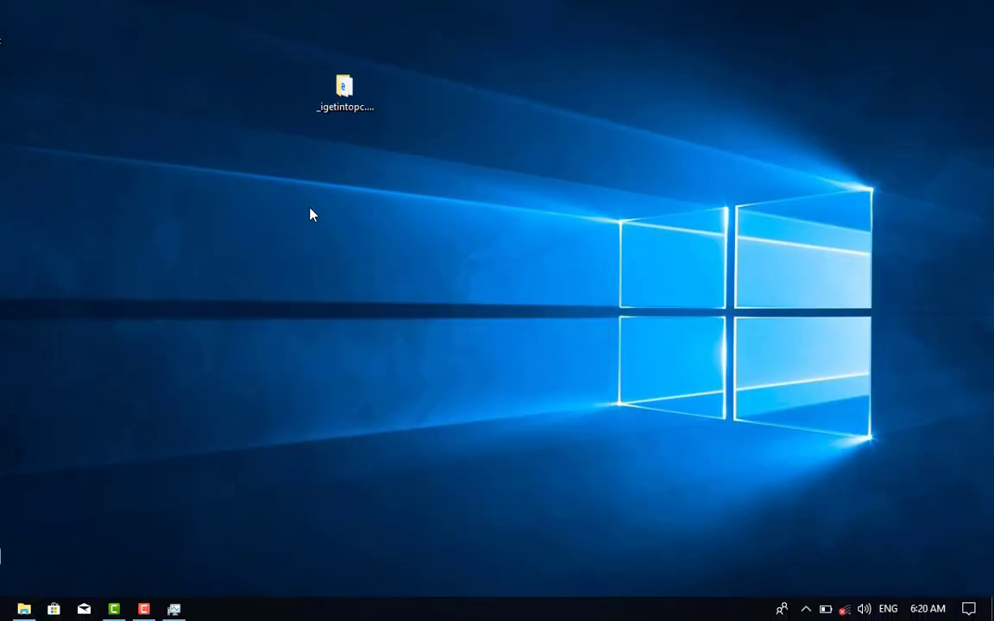
double_click(361, 93)
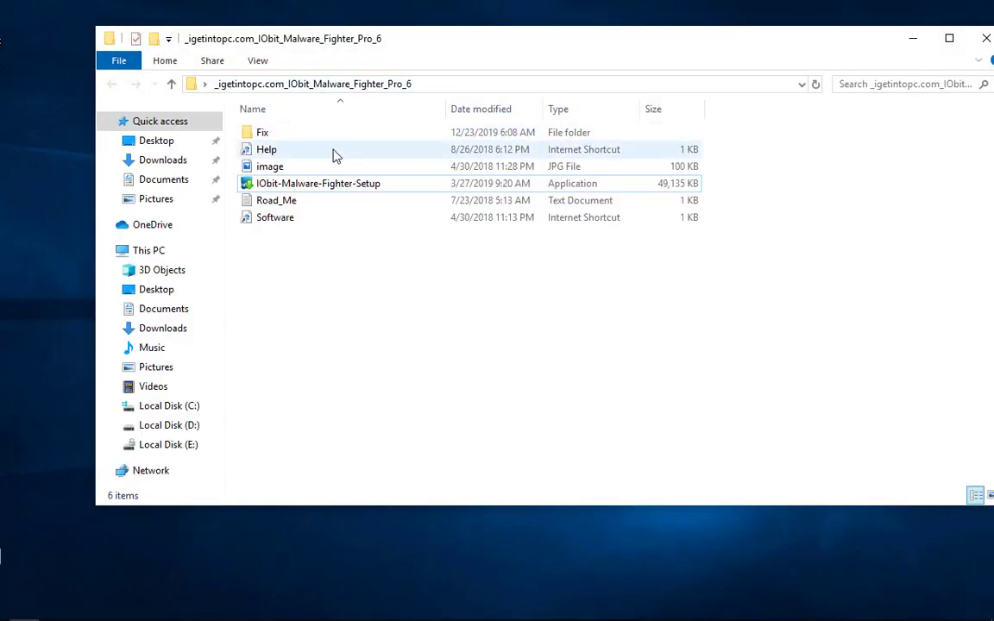
double_click(292, 141)
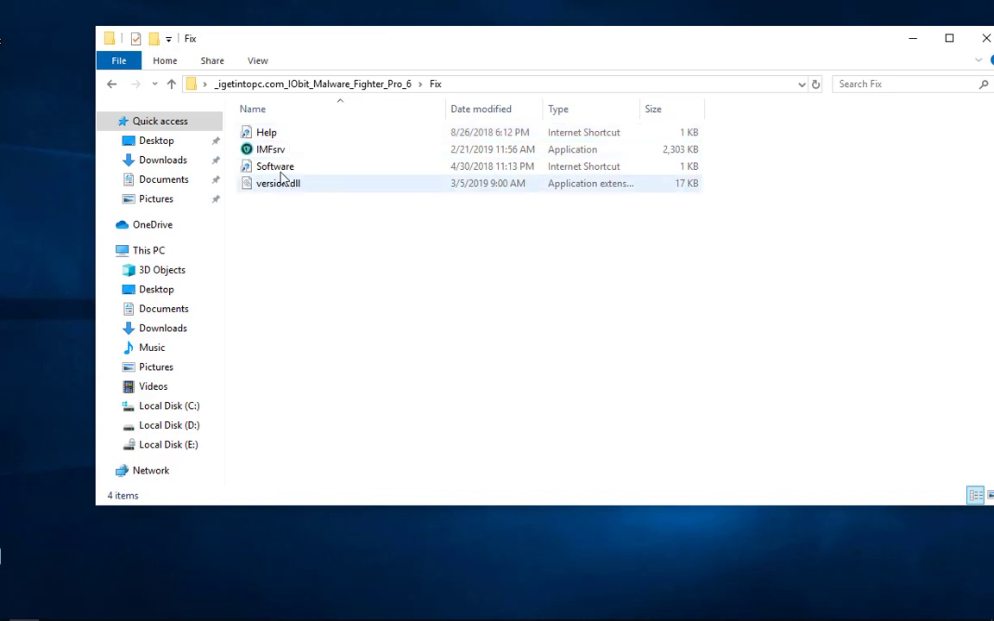
Copy IMFsrv and version.dll from the Fix folder and open the file location of the IObit Malware Fighter desktop shortcut.
click(276, 152)
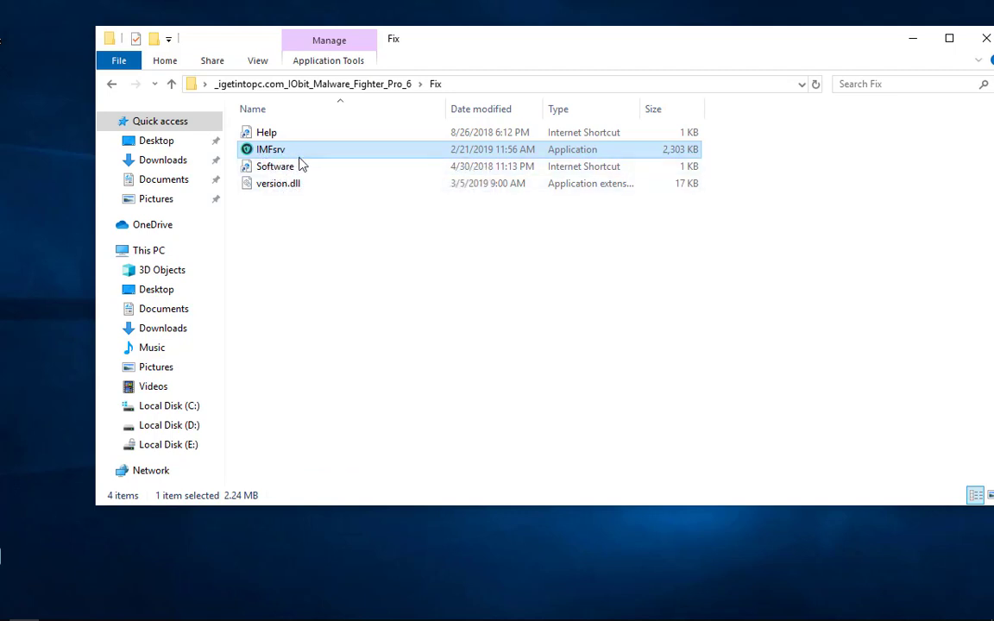
ctrl+click(285, 185)
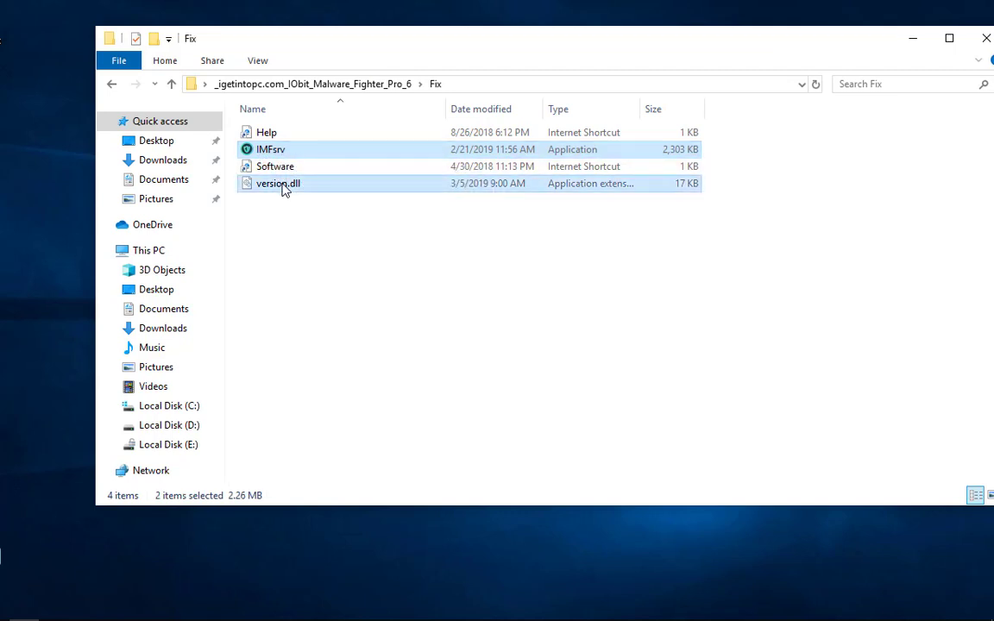
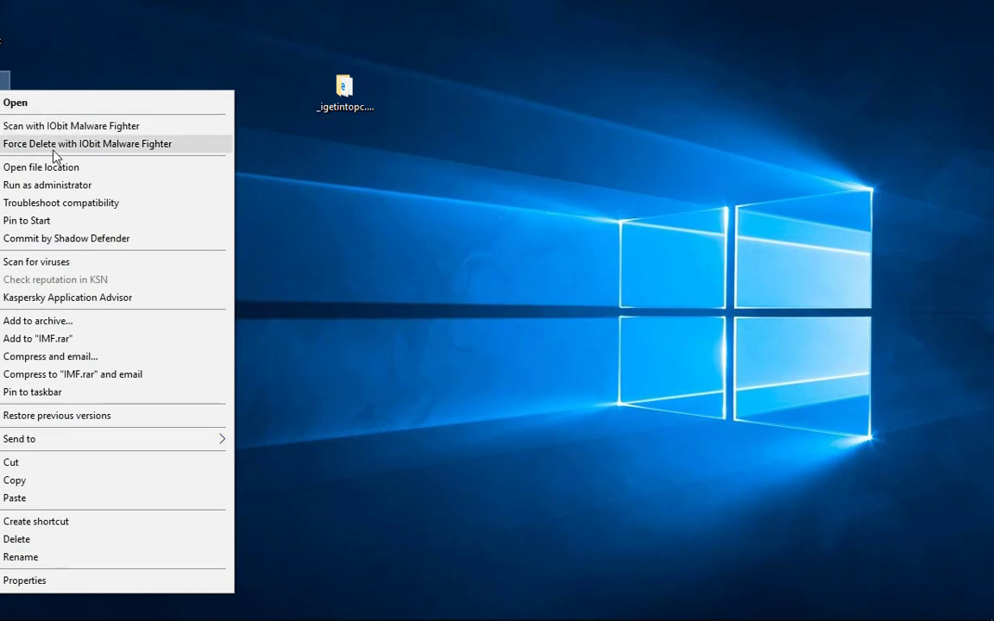
click(104, 164)
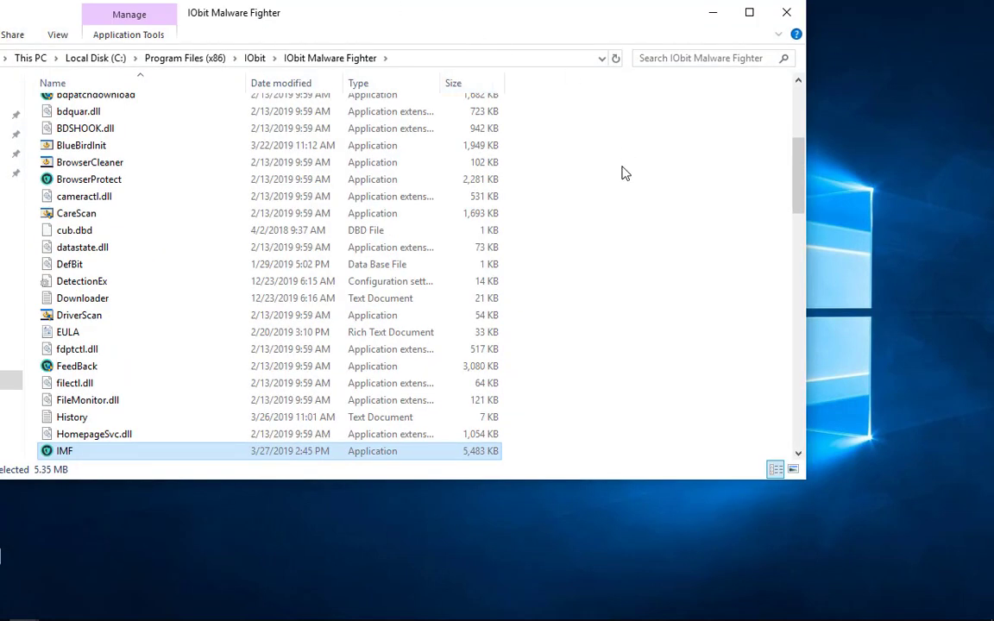
Paste the two copied files into the IObit Malware Fighter program folder, replacing IMFsrv.exe with administrator permission, and minimize the folder window.
click(625, 174)
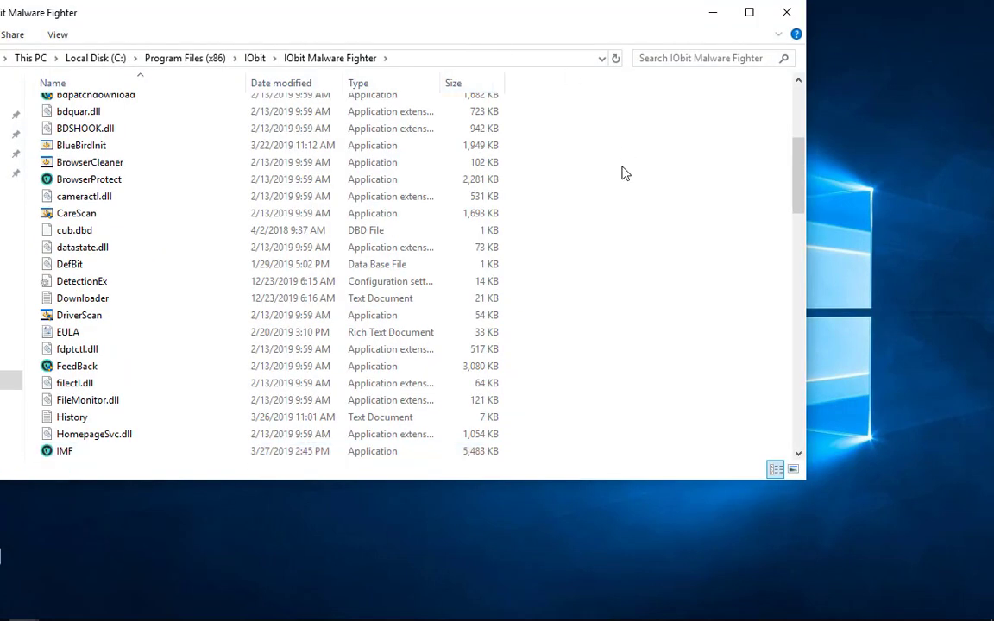
key(ctrl+v)
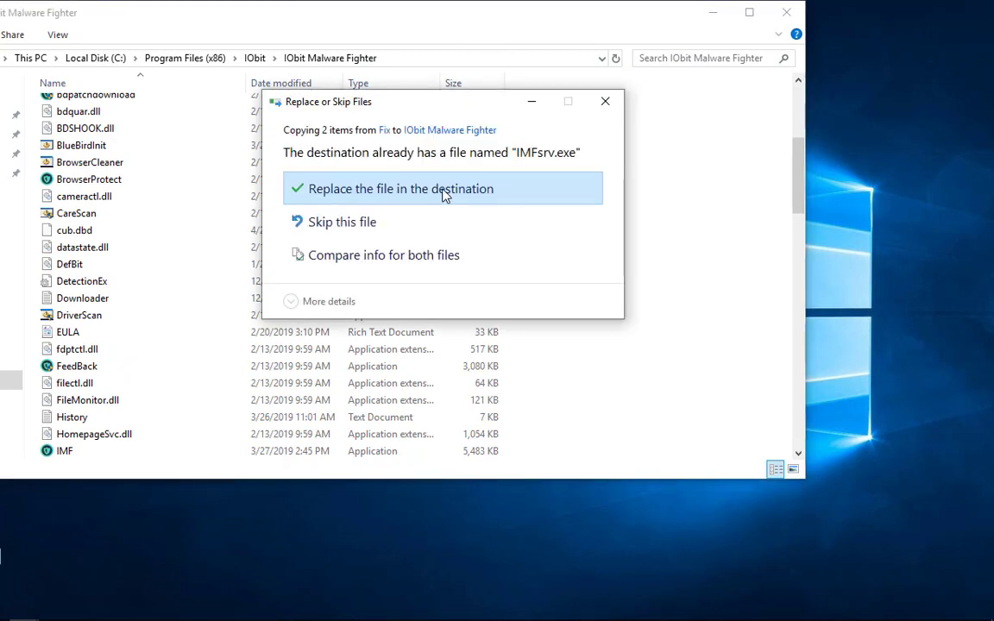
click(444, 194)
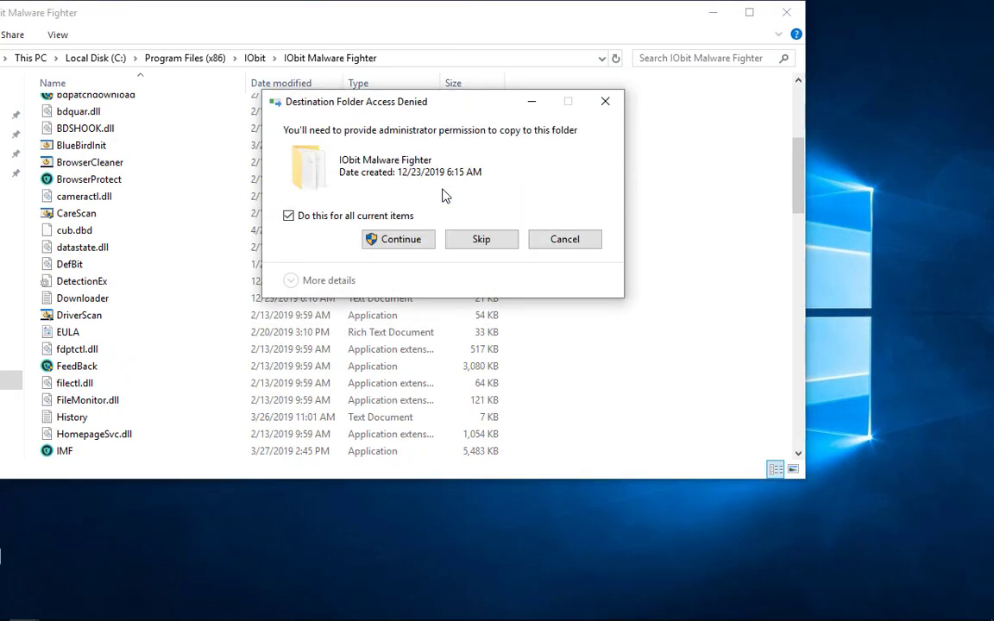
click(401, 241)
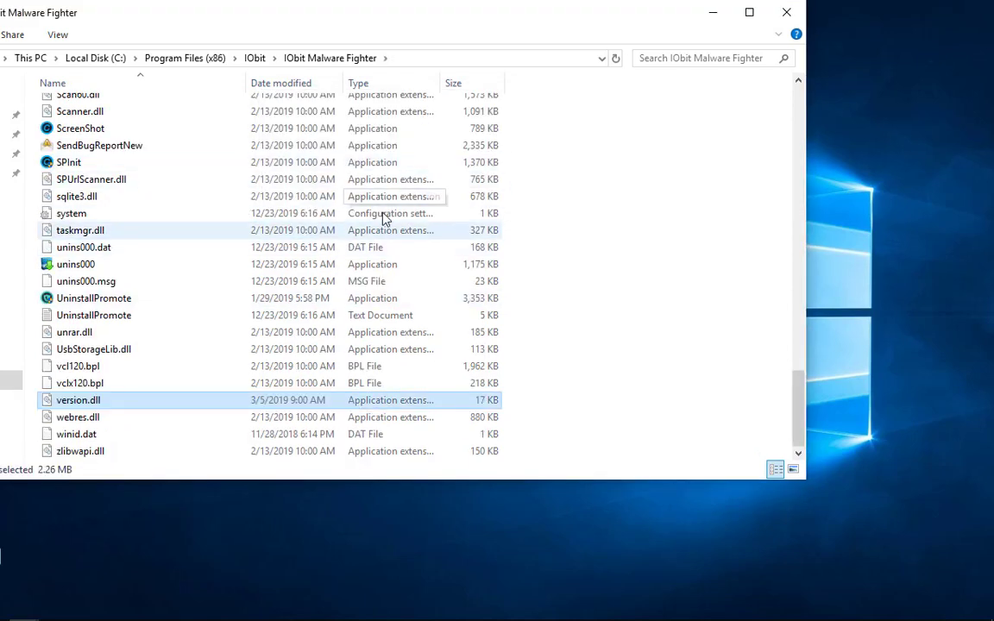
click(713, 13)
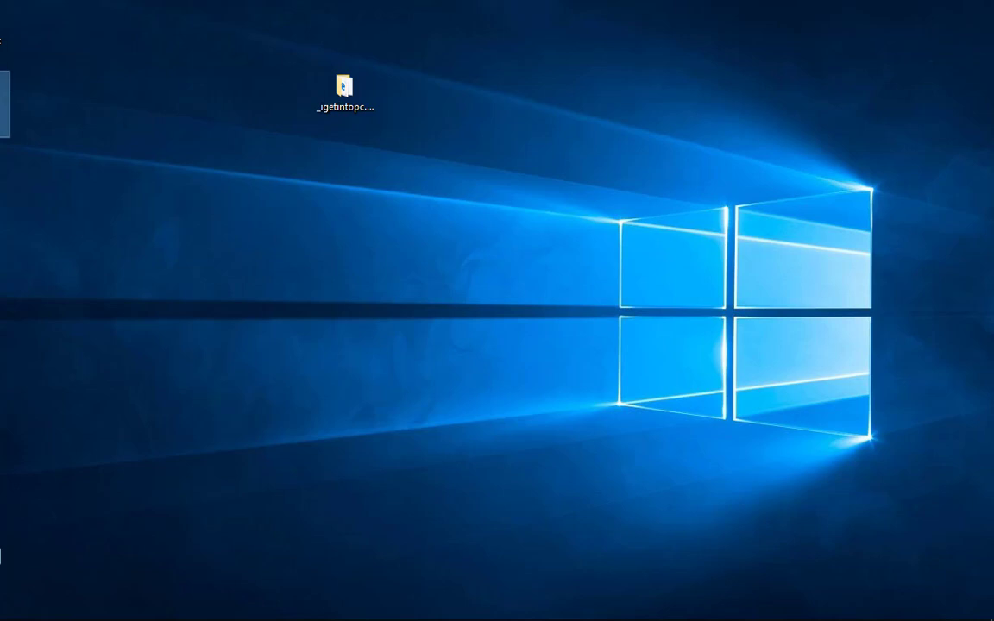
Launch IObit Malware Fighter from its desktop shortcut, view the registered license details and close License Manager.
mouse_move(173, 614)
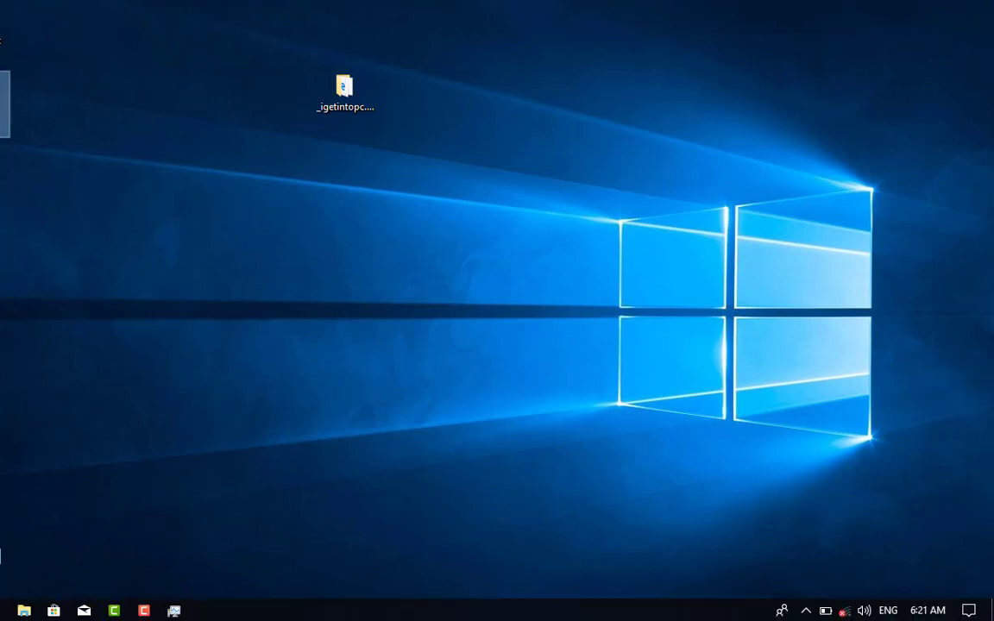
click(3, 106)
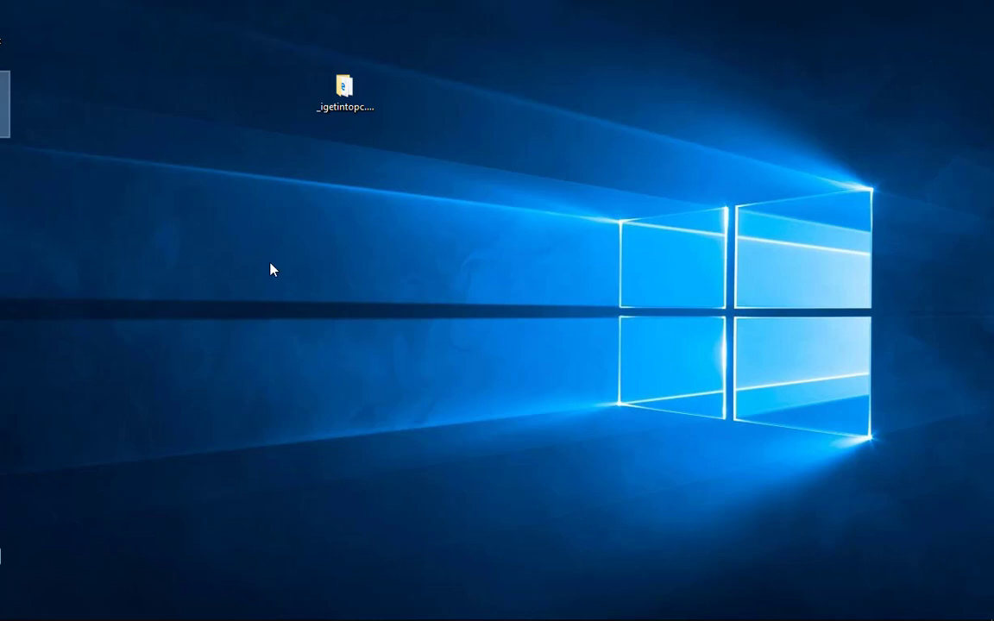
mouse_move(292, 620)
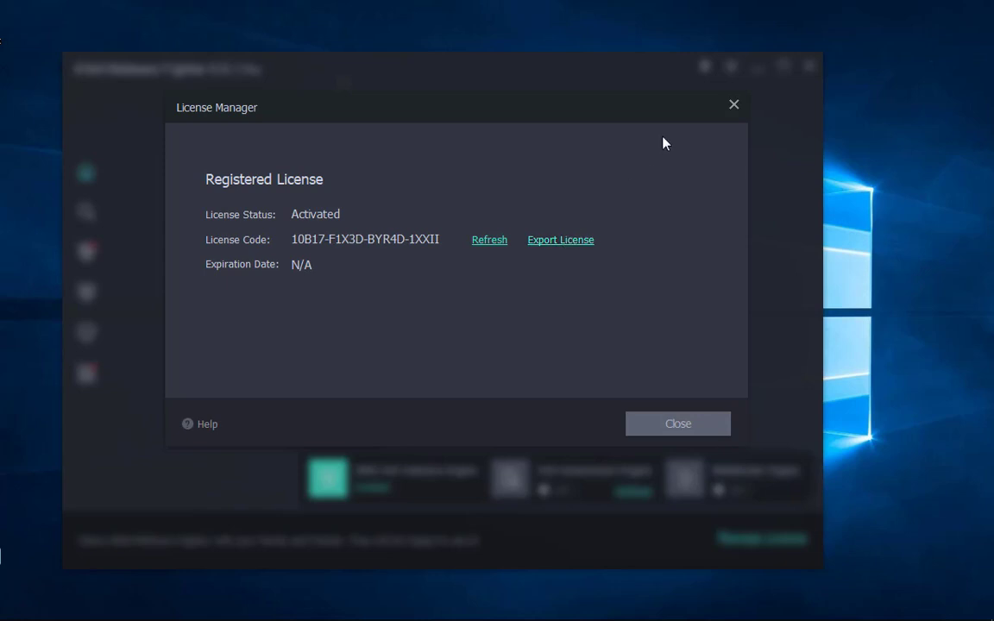
click(732, 106)
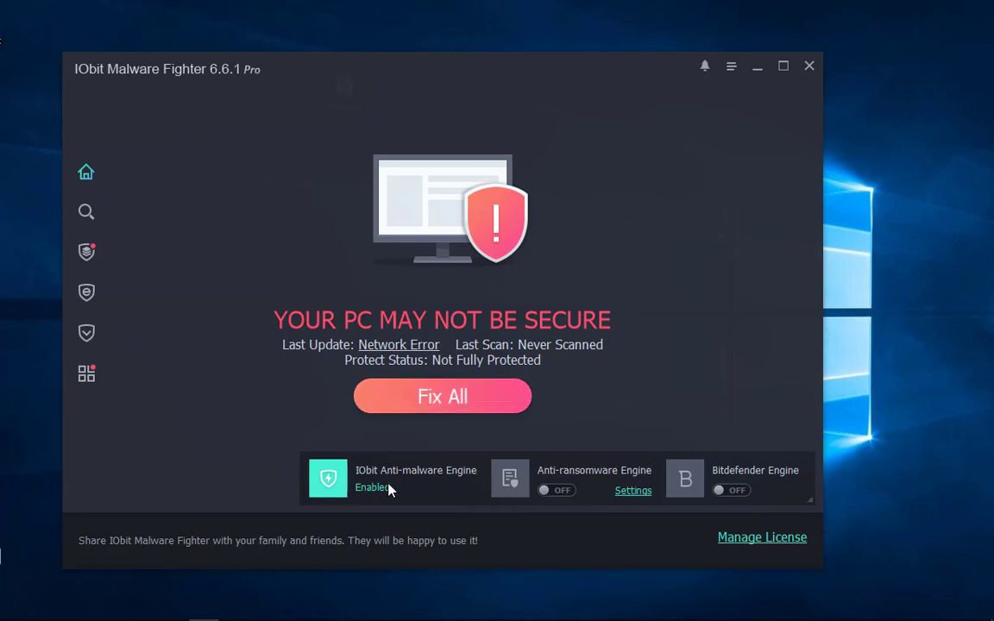
Turn Wi-Fi back on and return to the IObit Malware Fighter home screen.
mouse_move(588, 474)
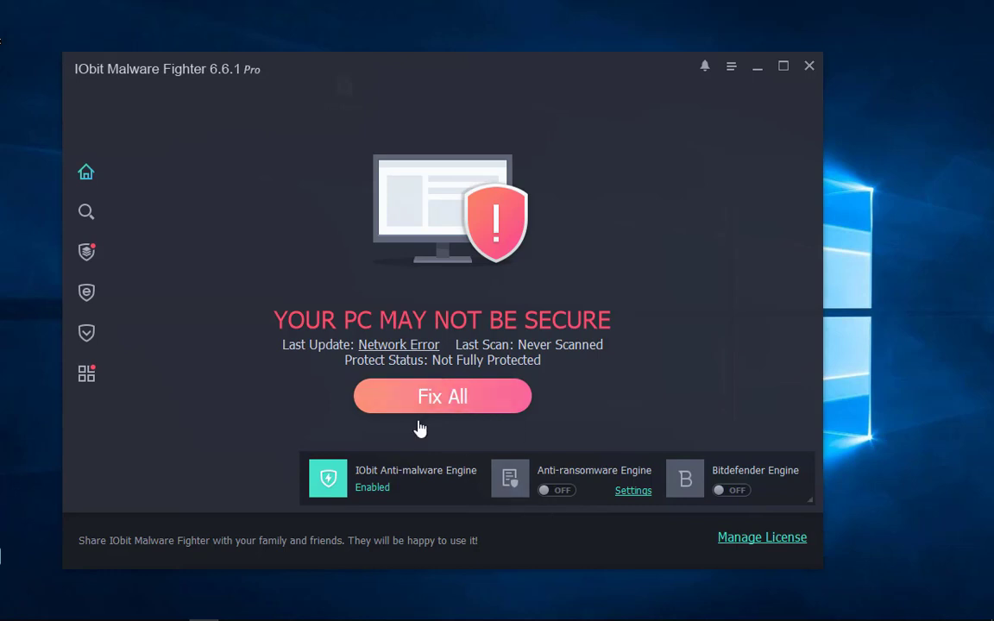
mouse_move(90, 245)
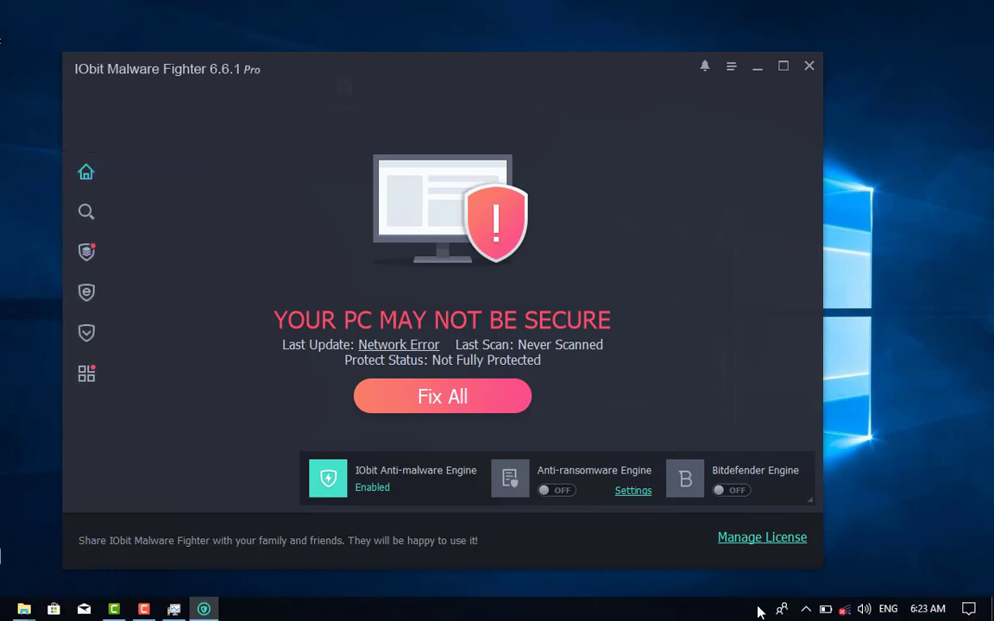
click(844, 609)
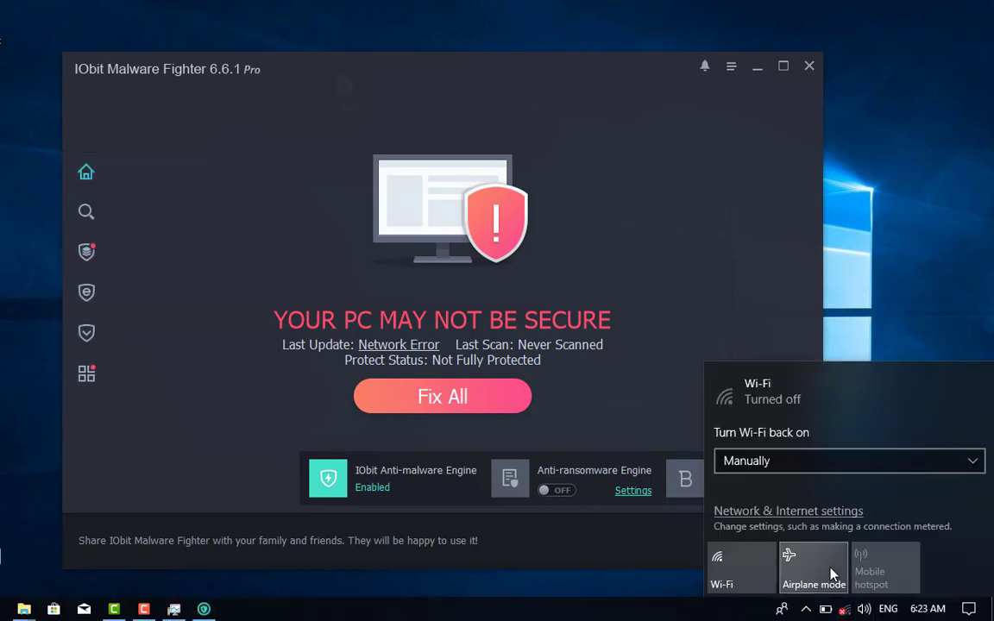
click(733, 562)
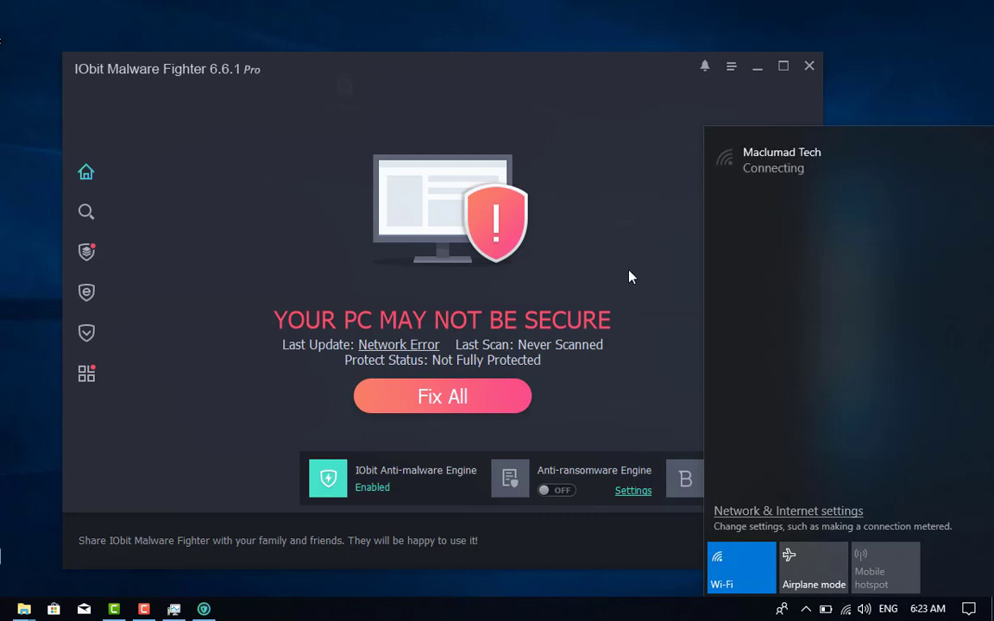
click(630, 276)
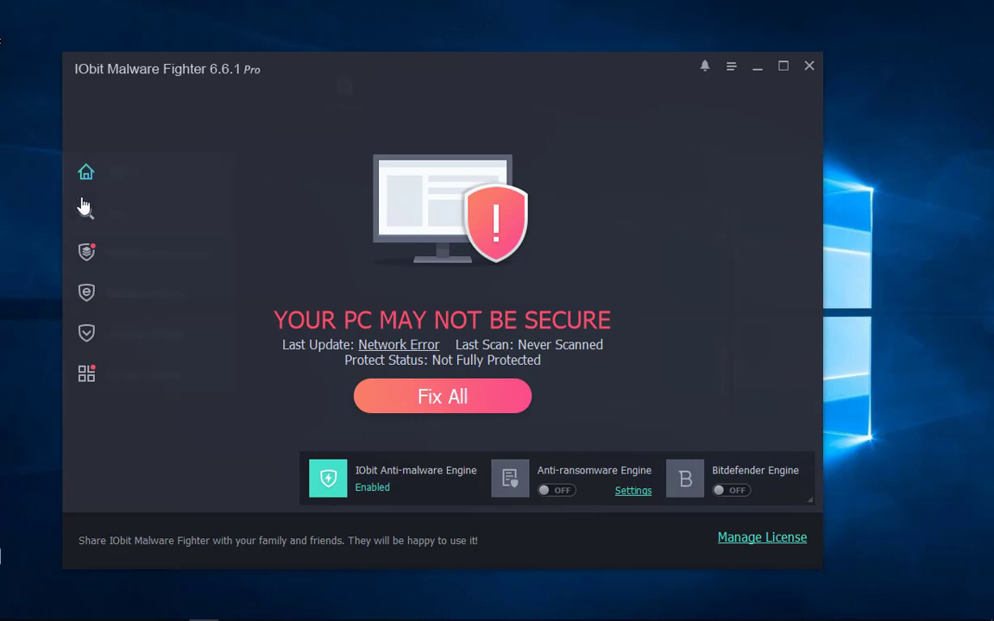
mouse_move(86, 208)
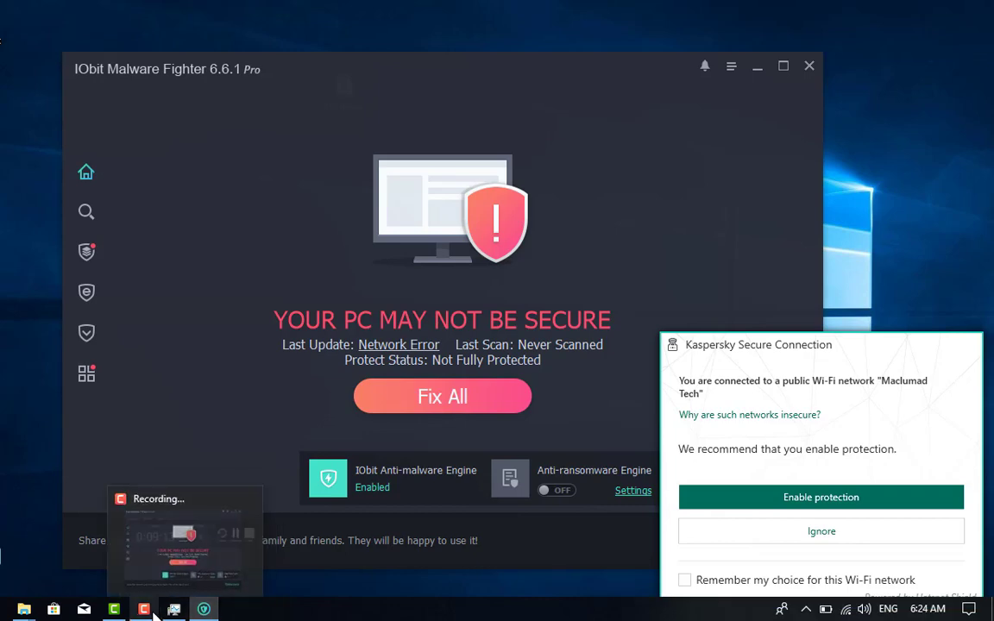
click(151, 613)
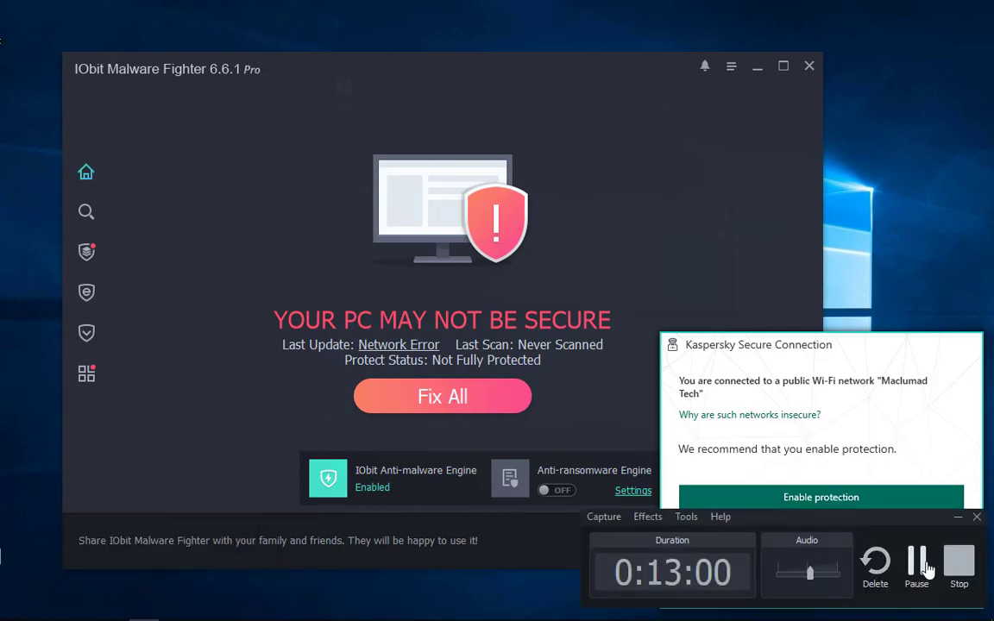